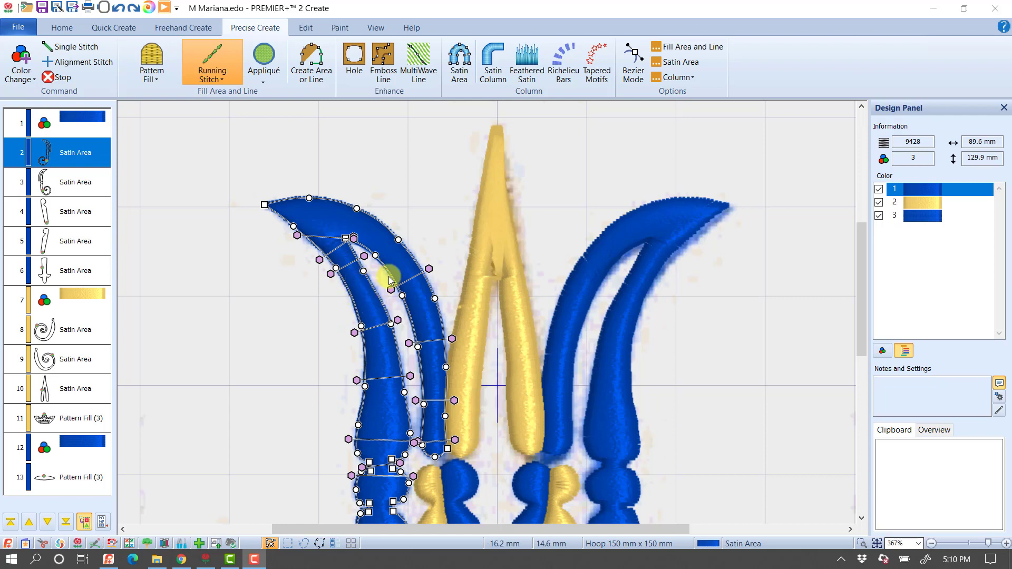
Step: Draw an elongated, vertical closed Satin Area with seven points in the empty space beside the design's left blue leaf
{"action": "left_click", "coordinate": [460, 75]}
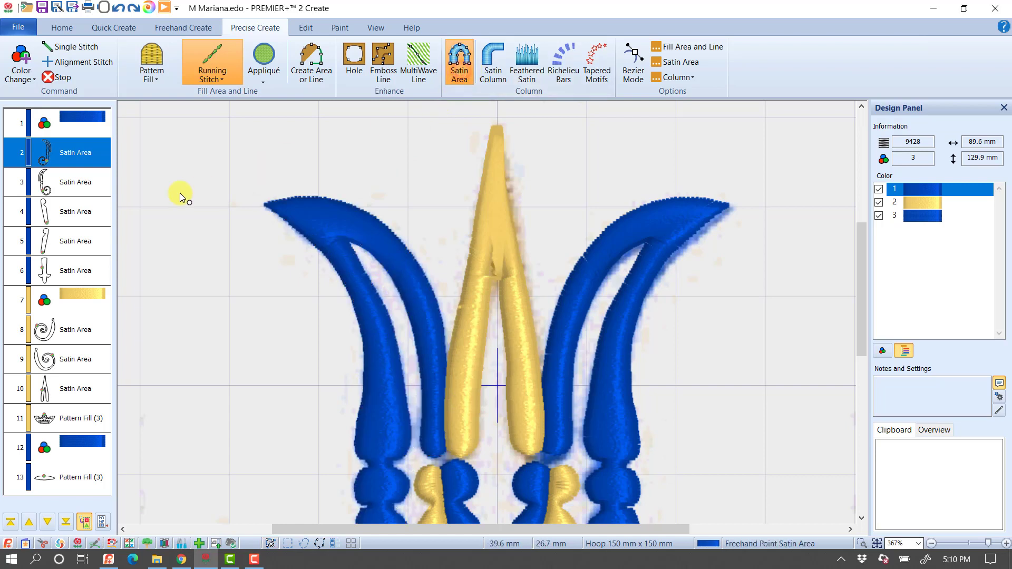
{"action": "left_click", "coordinate": [157, 256]}
{"action": "left_click", "coordinate": [196, 253]}
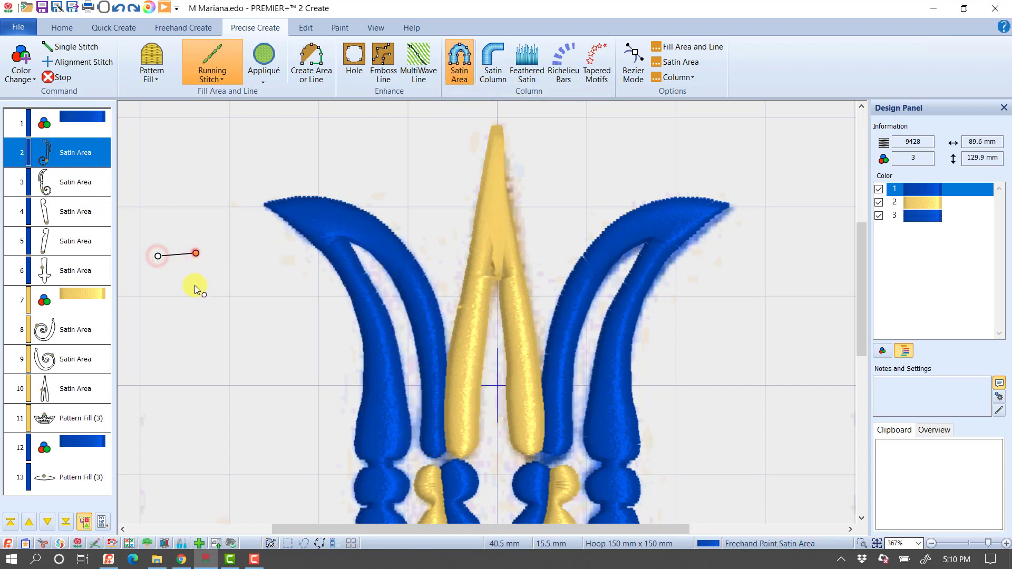
{"action": "left_click", "coordinate": [204, 351]}
{"action": "left_click", "coordinate": [217, 409]}
{"action": "left_click", "coordinate": [188, 461]}
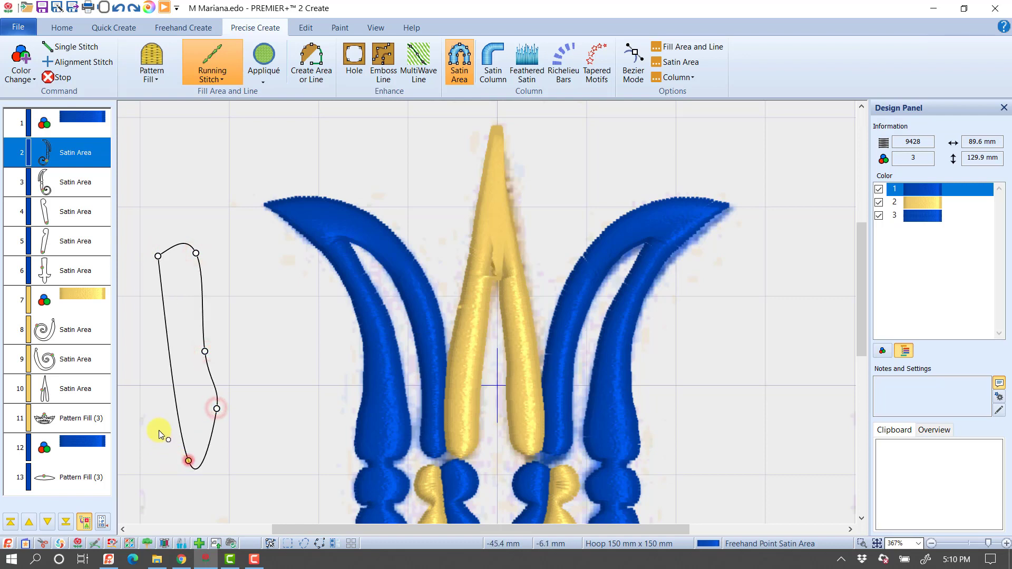
{"action": "left_click", "coordinate": [159, 430]}
{"action": "left_click", "coordinate": [160, 315]}
{"action": "key", "text": "Return"}
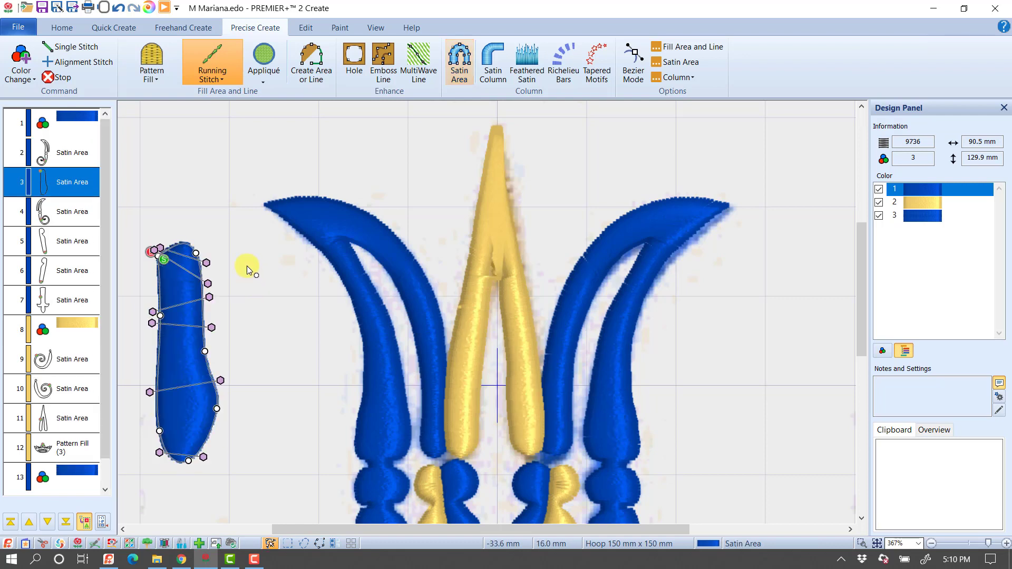
Step: Even out the stitch angles at the top of the new satin area by lowering the left ends of its upper angle lines
{"action": "left_click", "coordinate": [152, 252]}
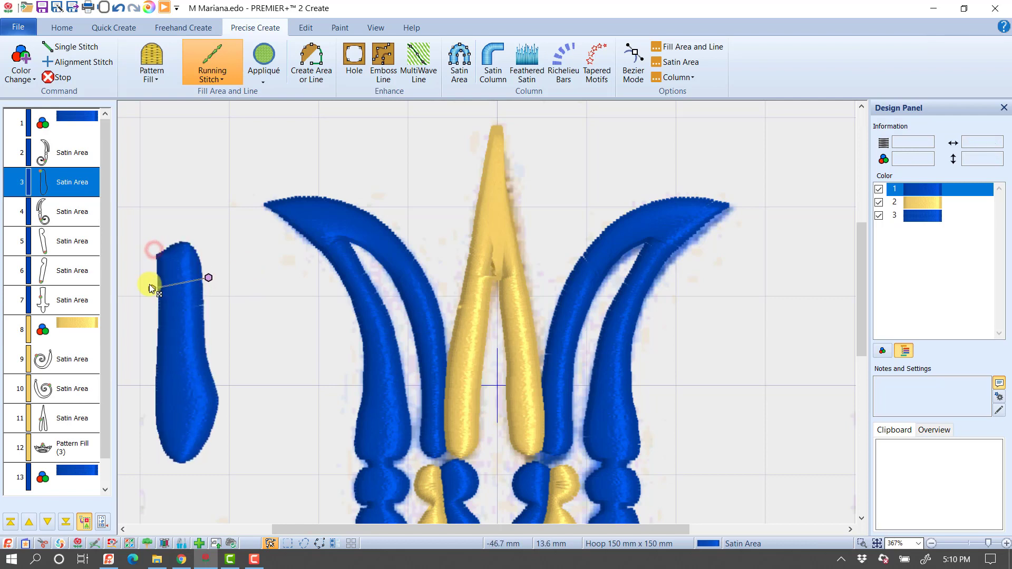
{"action": "left_click", "coordinate": [153, 257]}
{"action": "left_click", "coordinate": [152, 263]}
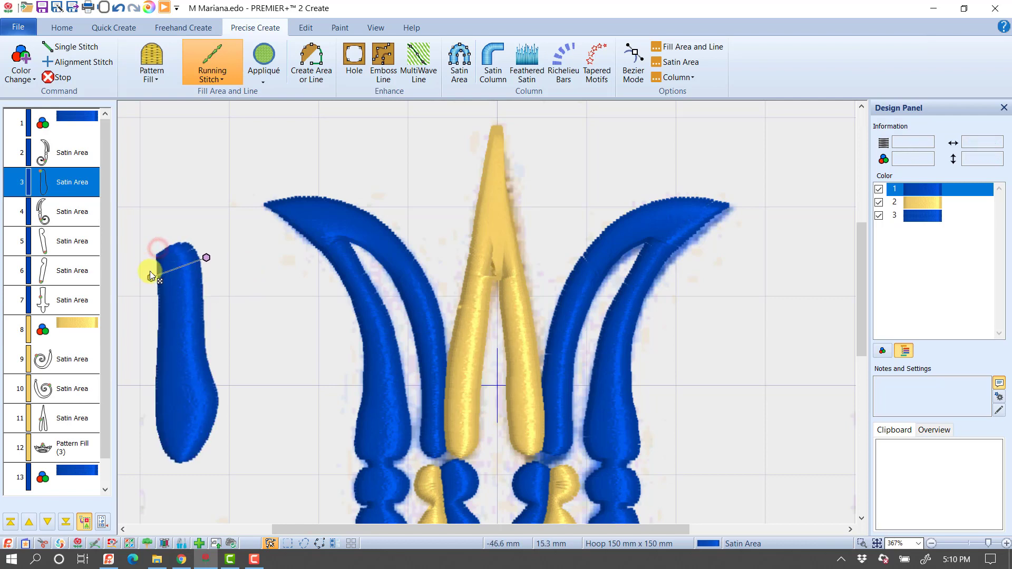
{"action": "key", "text": "Return"}
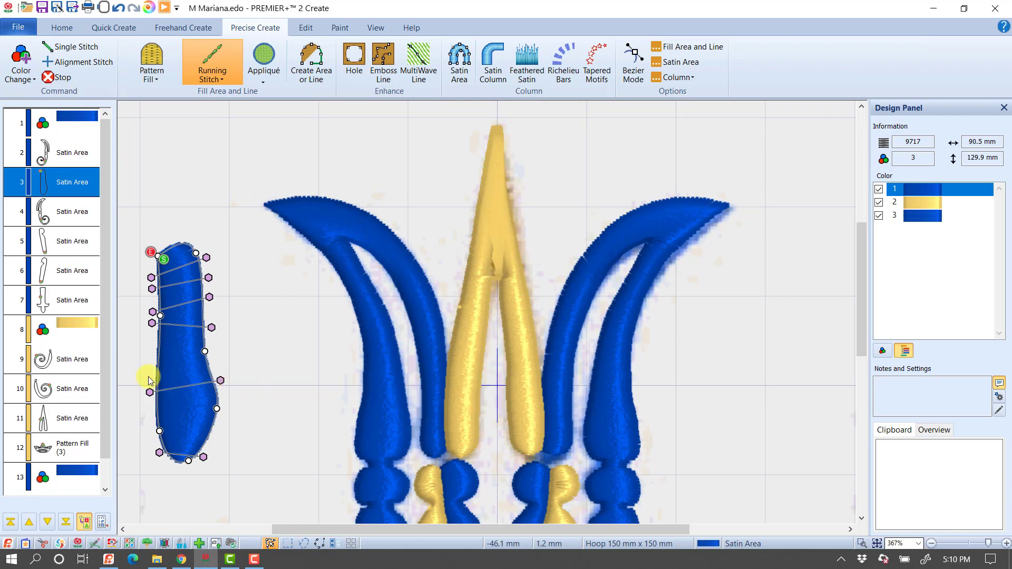
Step: Straighten the bulging right edge of the new satin area and move its stitch start point to that edge
{"action": "left_click_drag", "start_coordinate": [216, 407], "coordinate": [201, 408]}
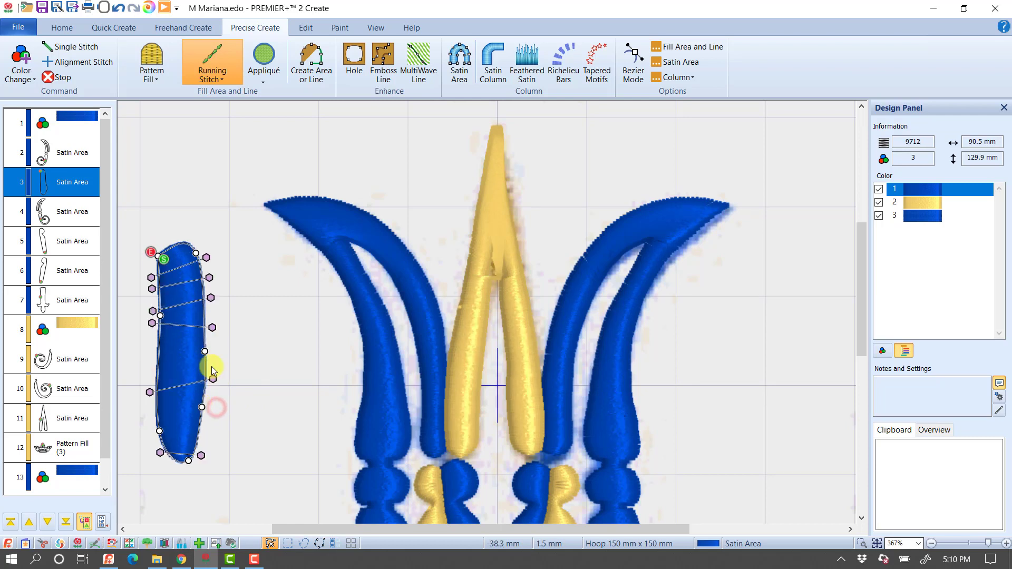
{"action": "left_click_drag", "start_coordinate": [205, 349], "coordinate": [204, 355]}
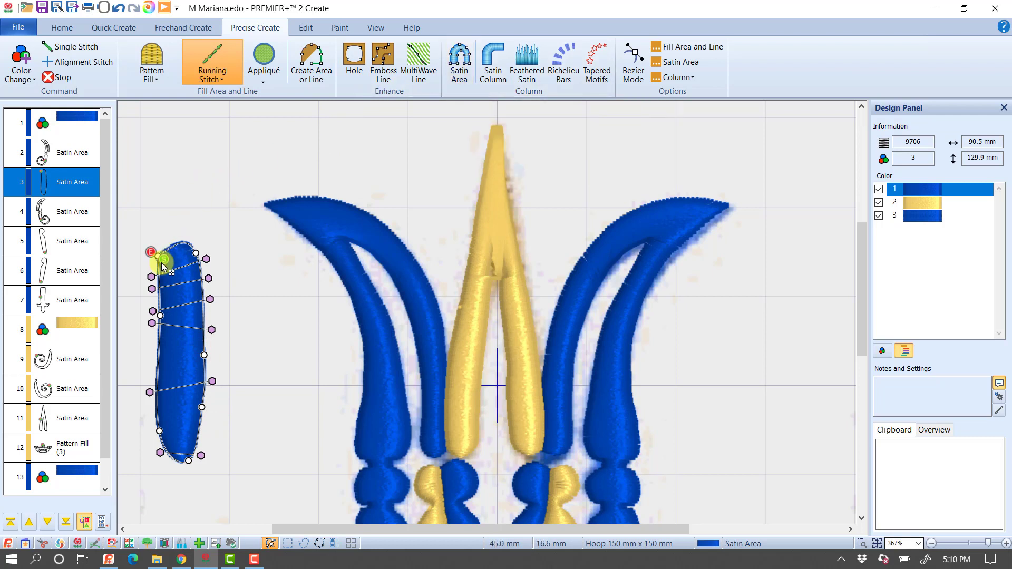
{"action": "left_click_drag", "start_coordinate": [164, 259], "coordinate": [213, 354]}
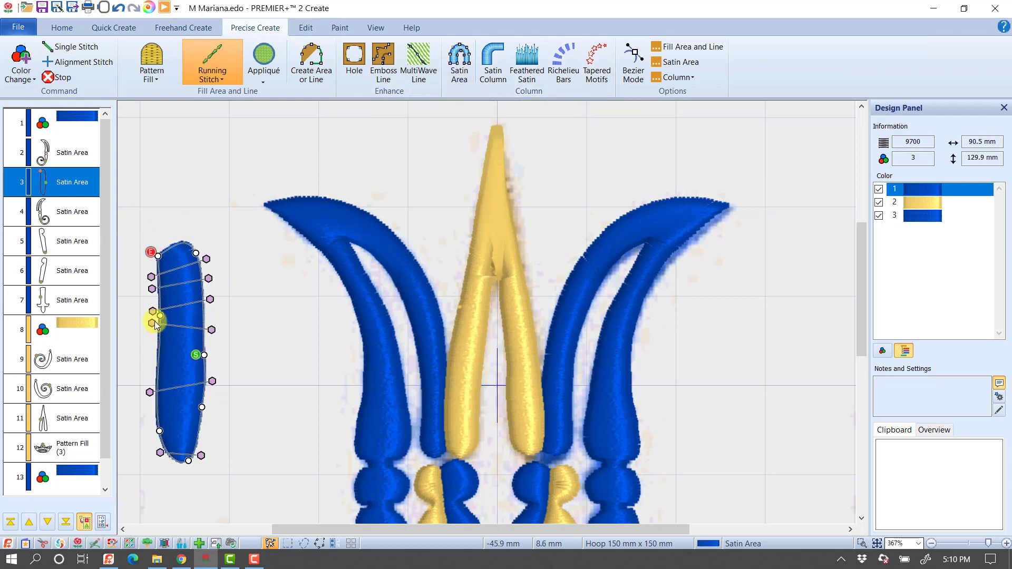
{"action": "left_click_drag", "start_coordinate": [152, 323], "coordinate": [153, 325]}
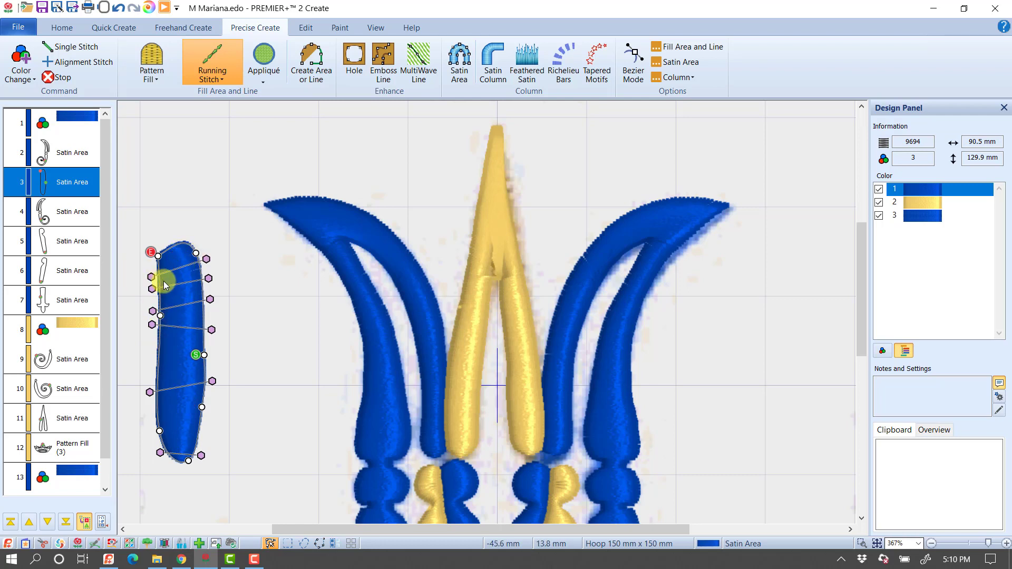
Step: Undo all edits to the practice satin area and its creation
{"action": "left_click", "coordinate": [117, 10]}
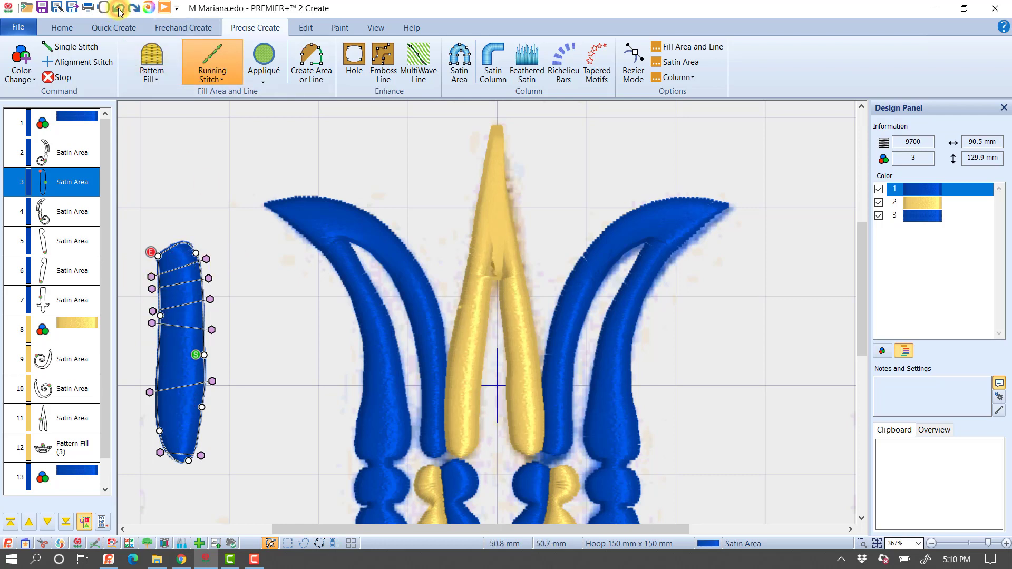
{"action": "left_click", "coordinate": [118, 9]}
{"action": "left_click", "coordinate": [119, 11]}
{"action": "left_click", "coordinate": [119, 10]}
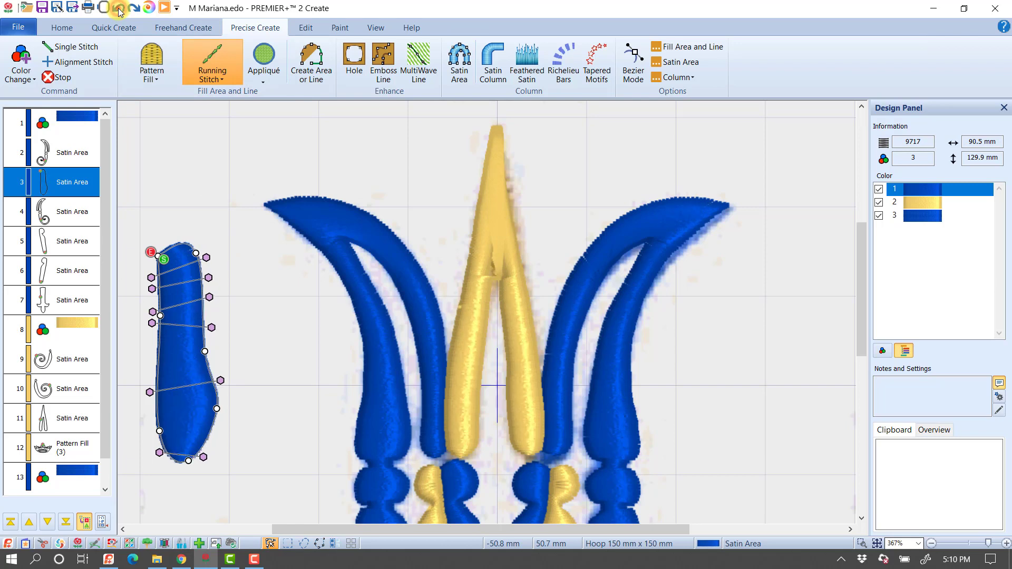
{"action": "left_click", "coordinate": [119, 10]}
{"action": "left_click", "coordinate": [119, 10]}
{"action": "left_click", "coordinate": [119, 11]}
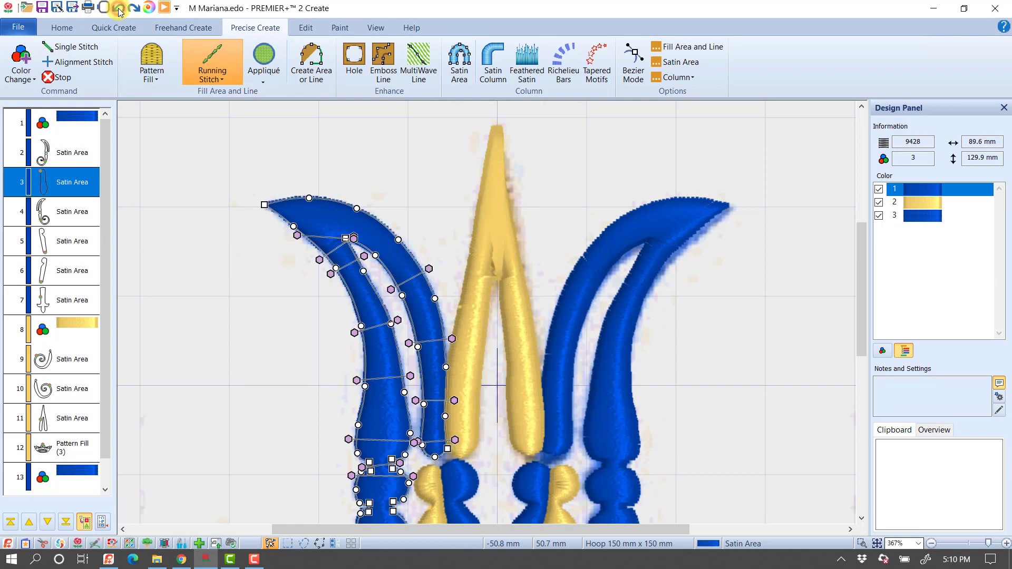
Step: Draw an arched Satin Column from six pairs of points beside the left blue leaf, widening it at the second pair
{"action": "left_click", "coordinate": [496, 65]}
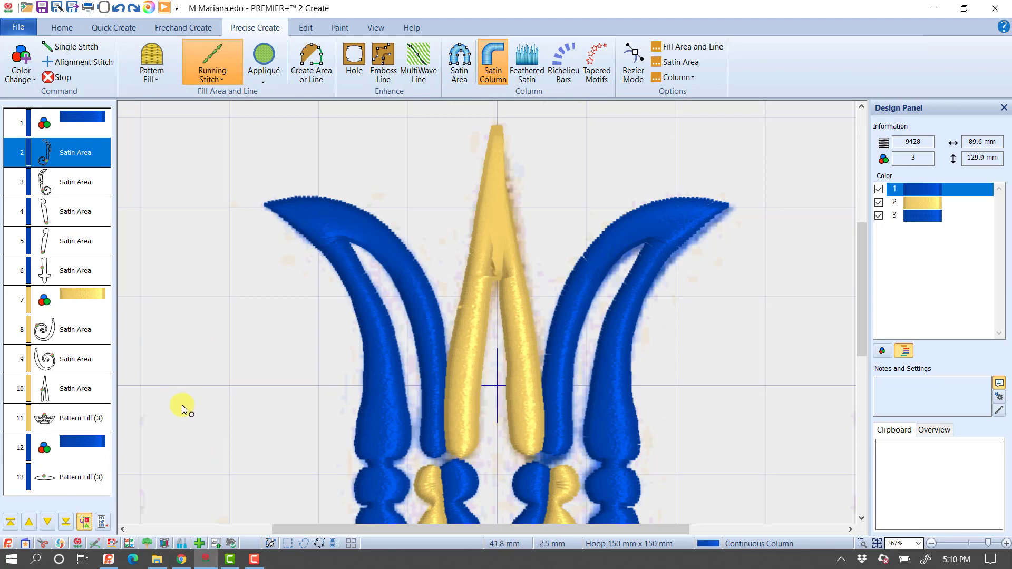
{"action": "left_click", "coordinate": [156, 433]}
{"action": "left_click", "coordinate": [182, 434]}
{"action": "left_click", "coordinate": [155, 370]}
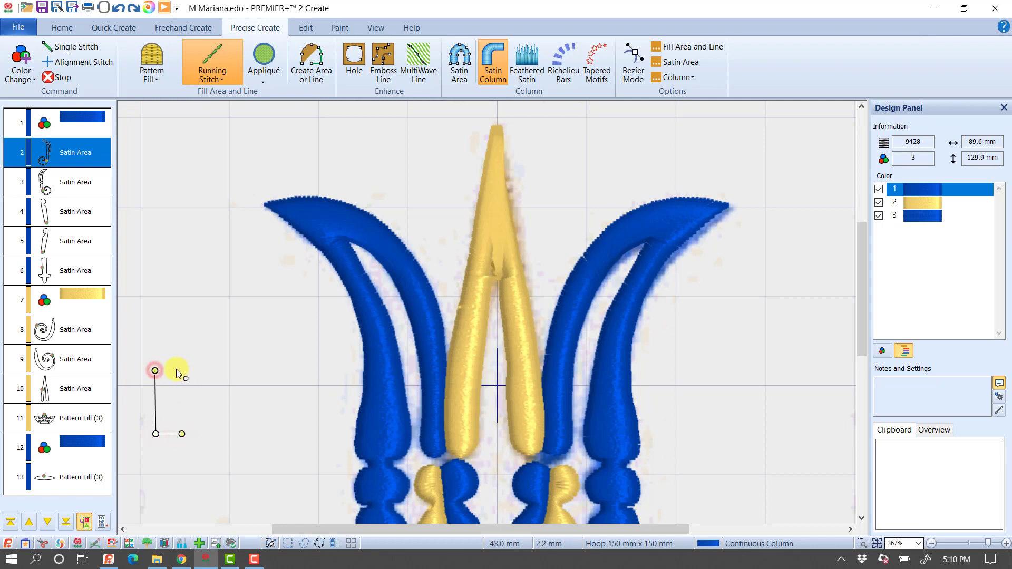
{"action": "left_click", "coordinate": [176, 368]}
{"action": "left_click", "coordinate": [164, 297]}
{"action": "left_click", "coordinate": [194, 310]}
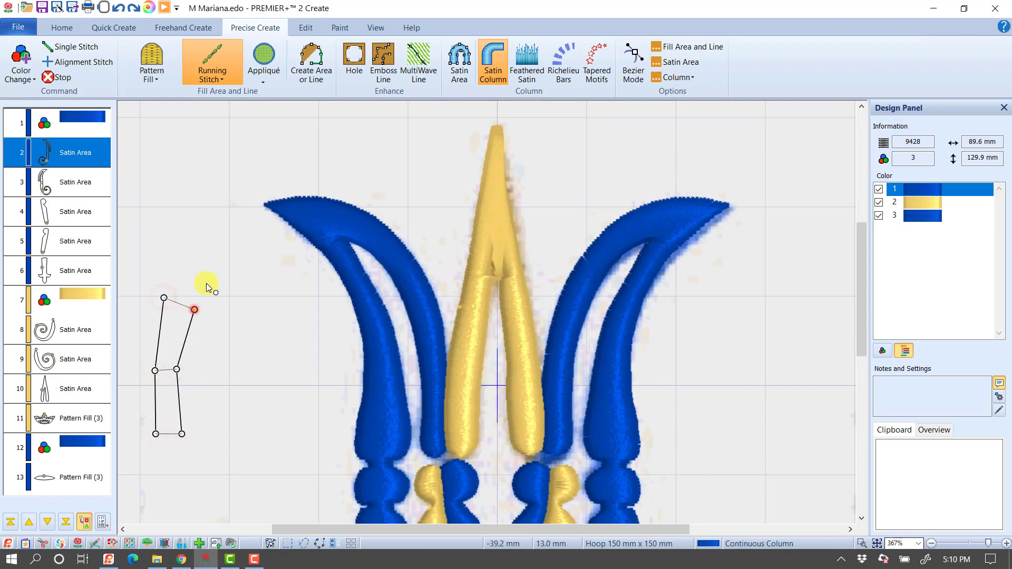
{"action": "left_click", "coordinate": [207, 258]}
{"action": "left_click", "coordinate": [218, 278]}
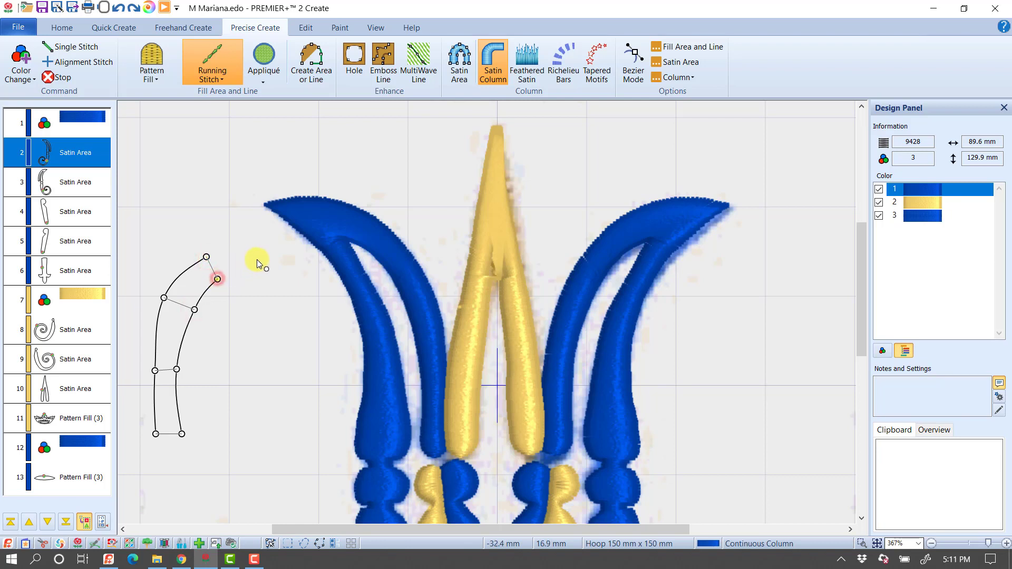
{"action": "left_click", "coordinate": [270, 263]}
{"action": "left_click", "coordinate": [254, 291]}
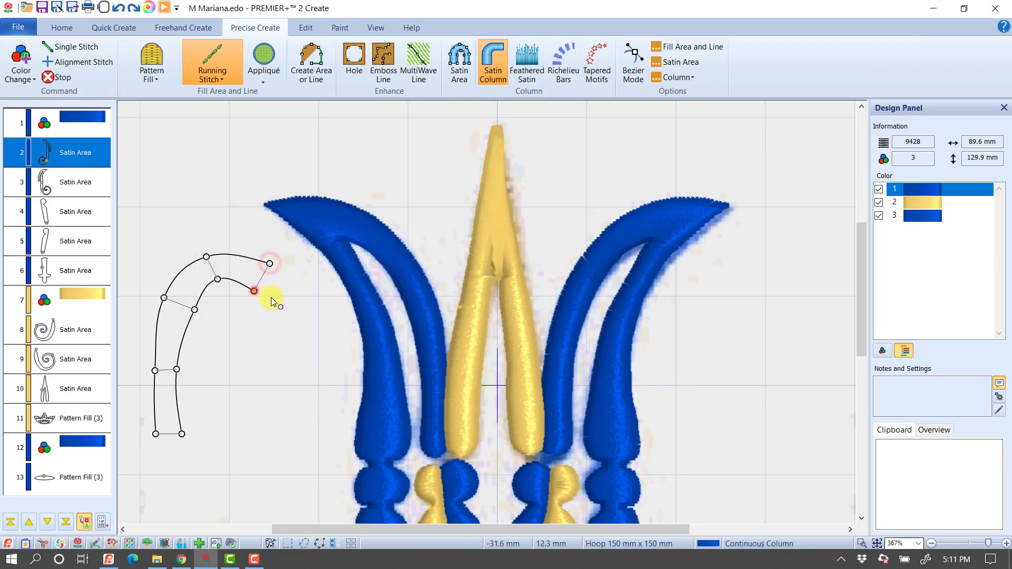
{"action": "left_click", "coordinate": [309, 313]}
{"action": "left_click", "coordinate": [284, 337]}
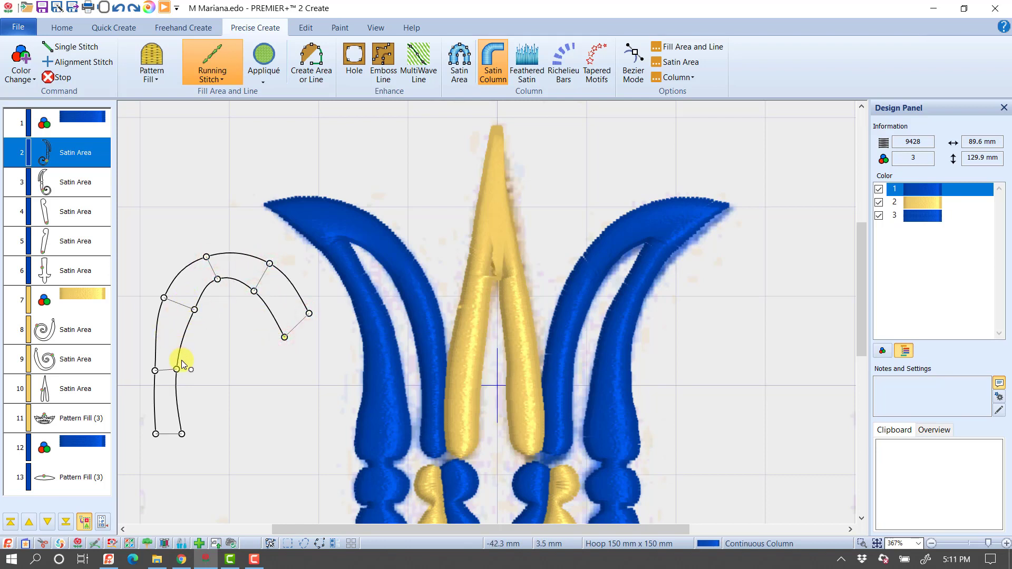
{"action": "left_click_drag", "start_coordinate": [154, 370], "coordinate": [151, 370]}
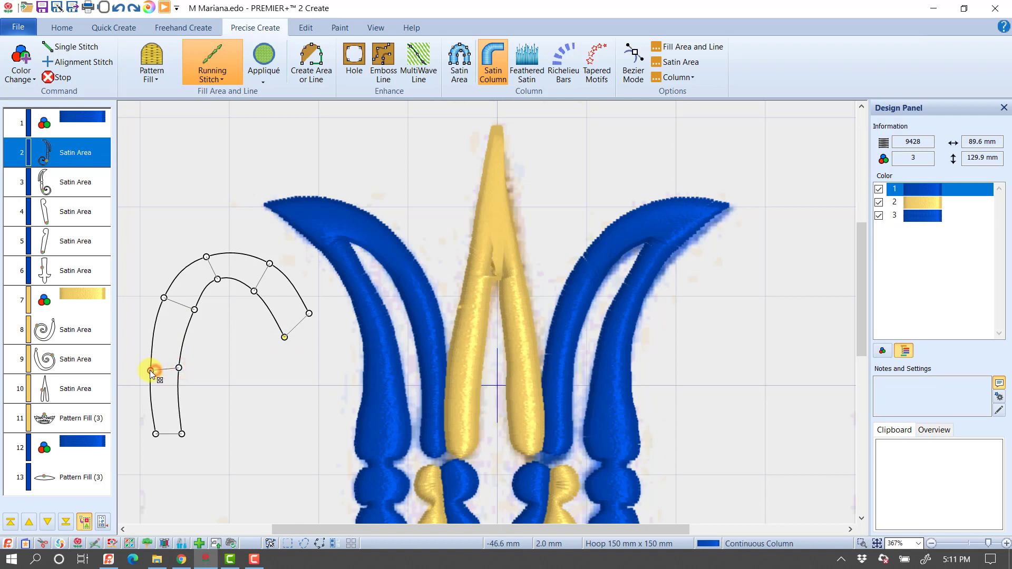
{"action": "key", "text": "Return"}
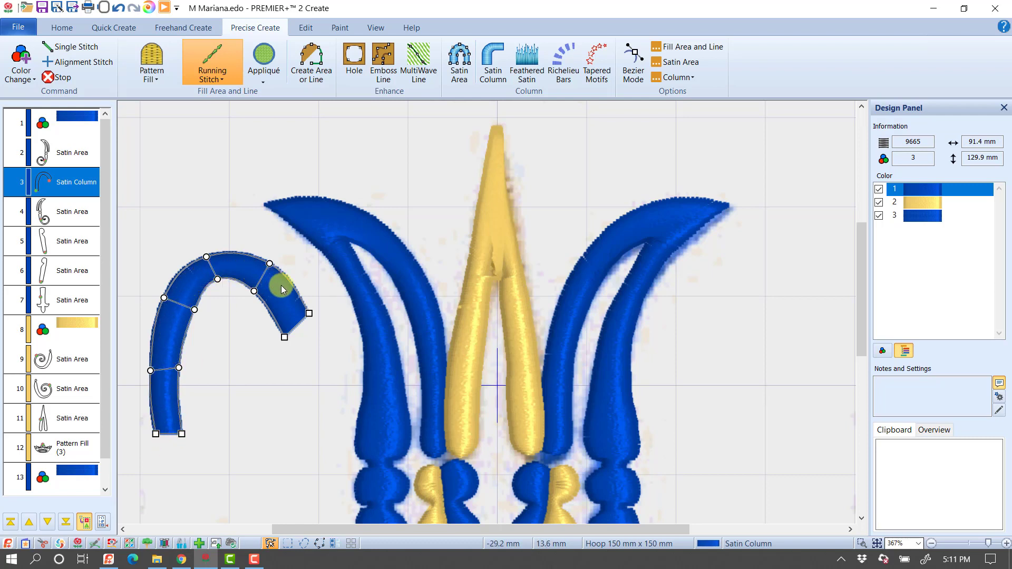
Step: Widen the arched satin column by shifting its inner-edge points inward at the bend, and delete the column
{"action": "left_click_drag", "start_coordinate": [218, 280], "coordinate": [197, 315]}
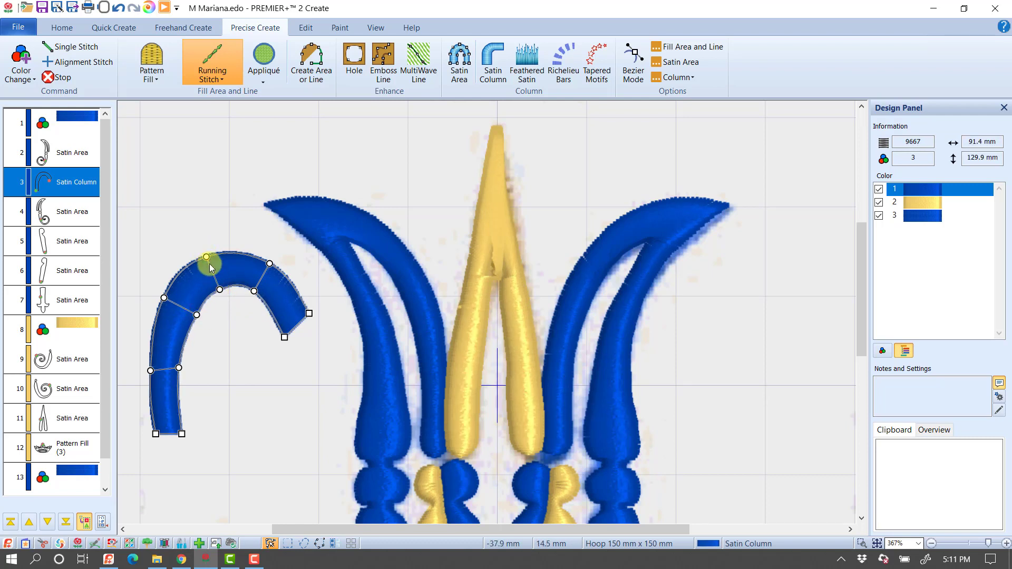
{"action": "left_click_drag", "start_coordinate": [216, 285], "coordinate": [218, 287]}
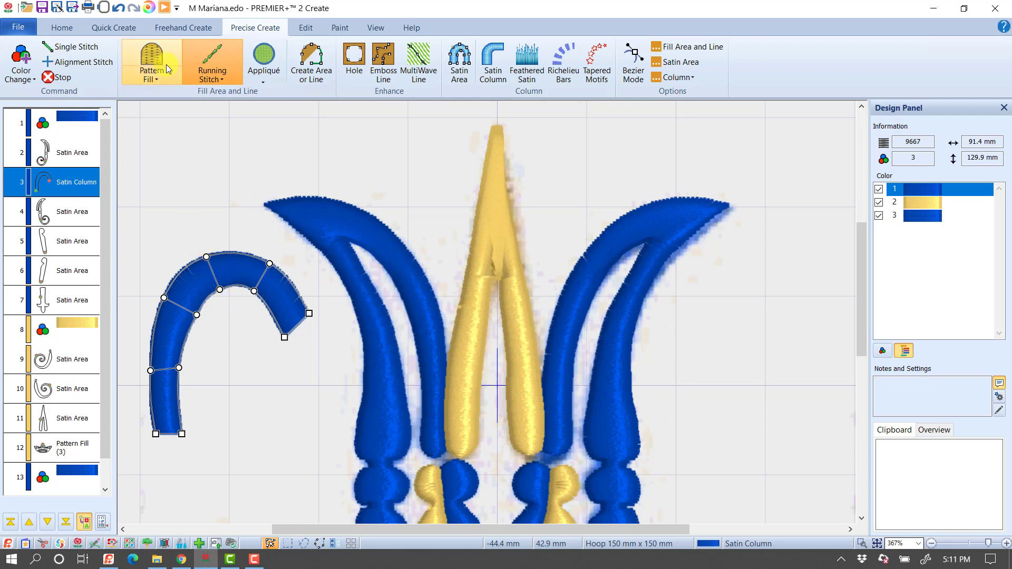
{"action": "left_click", "coordinate": [59, 27]}
{"action": "left_click", "coordinate": [77, 77]}
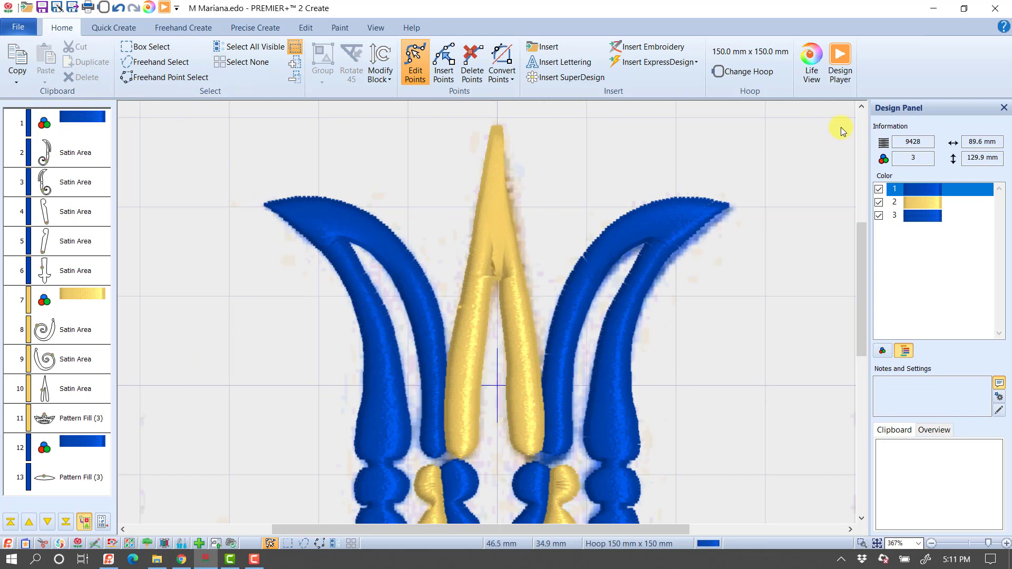
Step: Preview the whole embroidery design in Life View and close the preview
{"action": "left_click", "coordinate": [812, 62]}
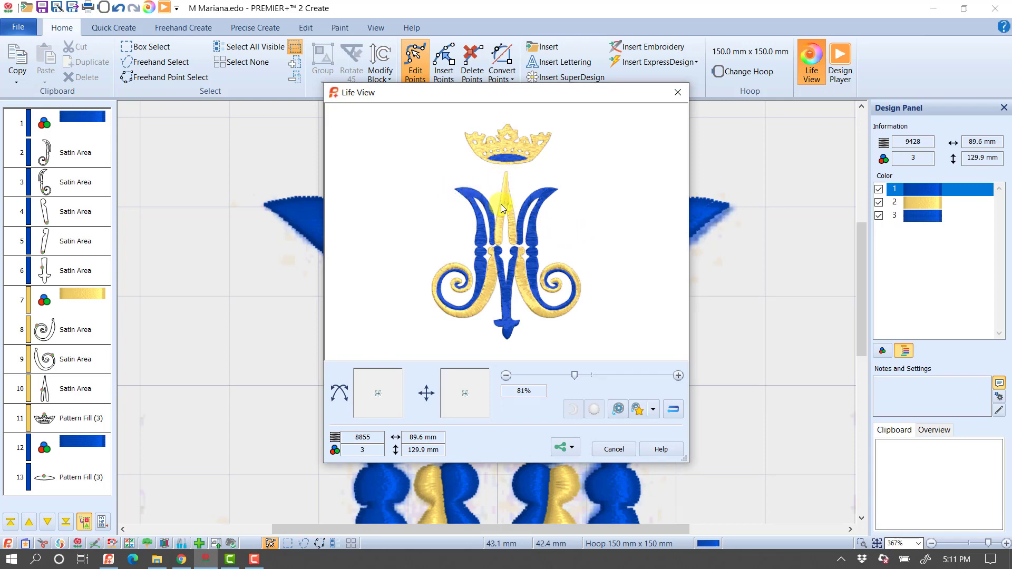
{"action": "left_click", "coordinate": [676, 97]}
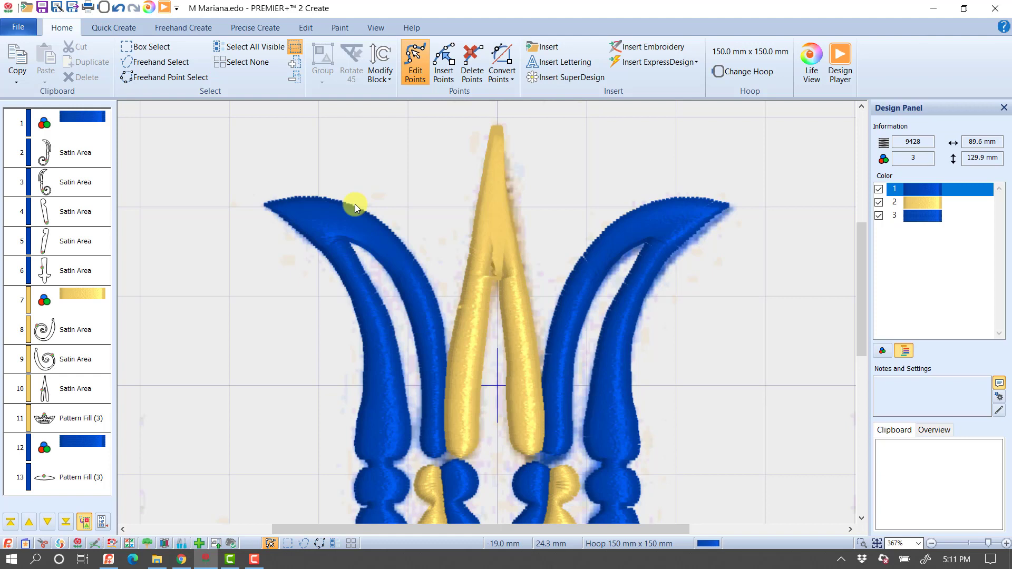
{"action": "left_click", "coordinate": [270, 34]}
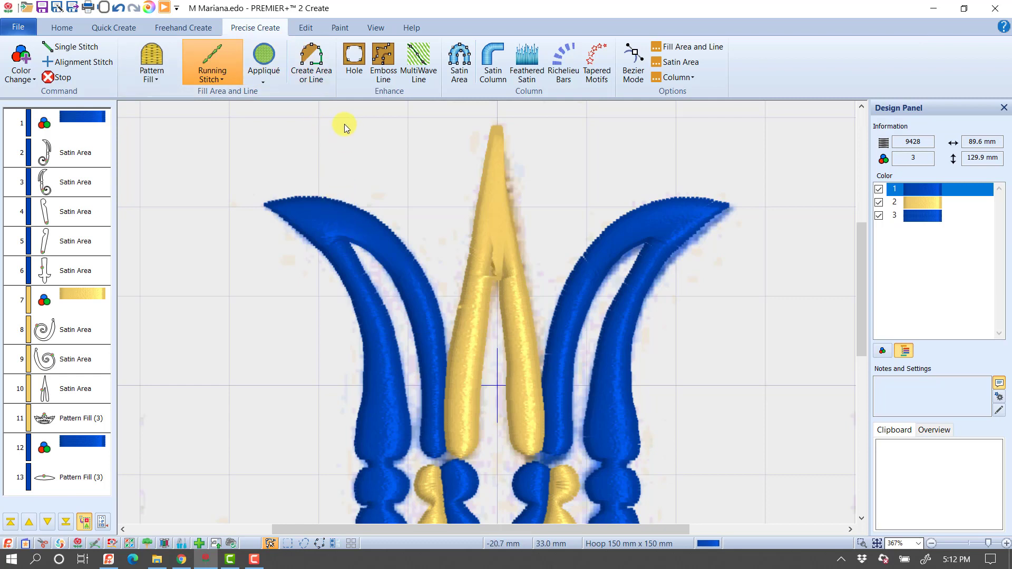
Step: Measure the left blue leaf from its tip to the inner fork, and the gold spike from its tip to its fork
{"action": "left_click", "coordinate": [373, 27]}
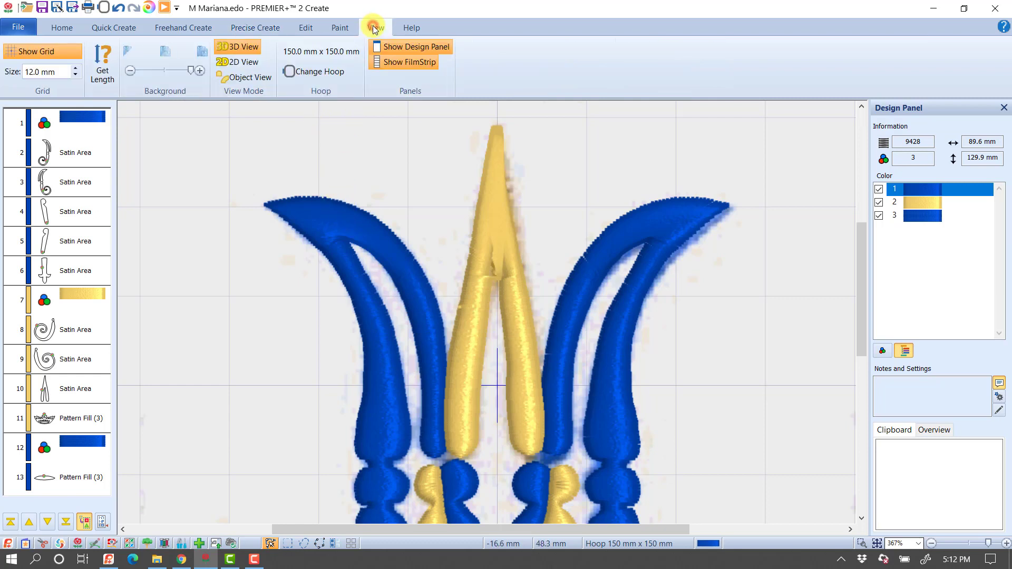
{"action": "left_click", "coordinate": [102, 64]}
{"action": "left_click_drag", "start_coordinate": [265, 205], "coordinate": [350, 241]}
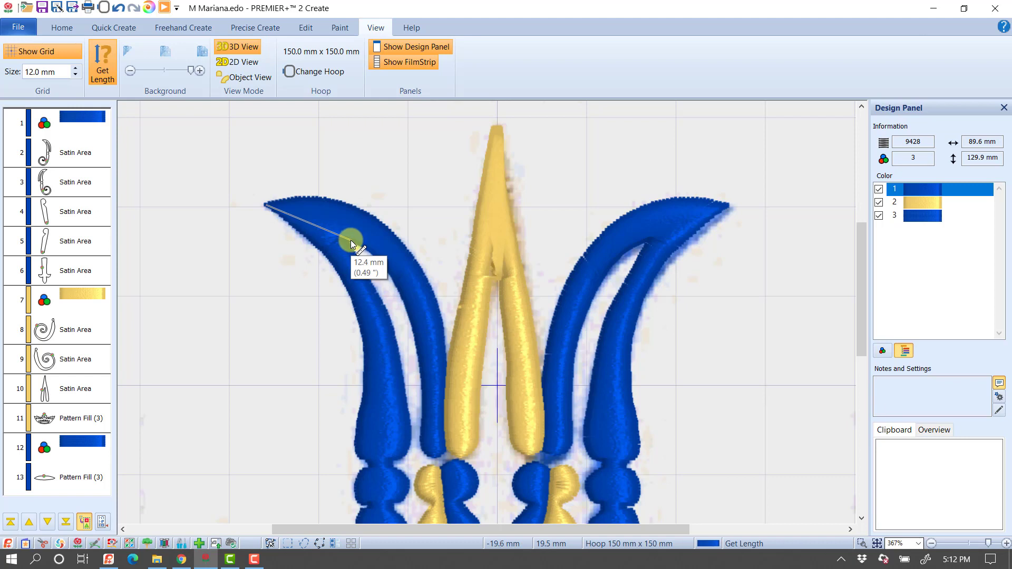
{"action": "left_click_drag", "start_coordinate": [350, 240], "coordinate": [350, 241]}
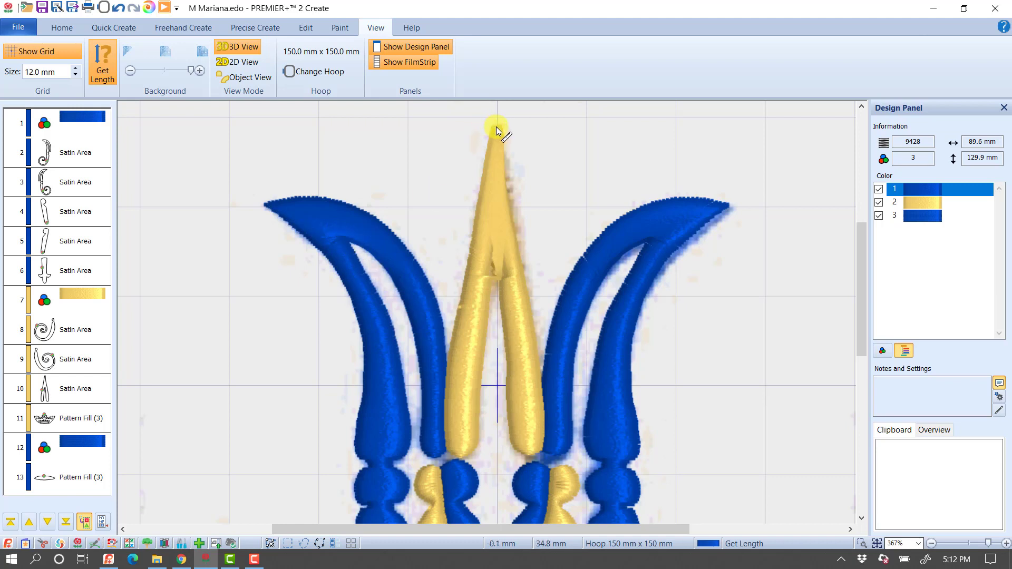
{"action": "left_click_drag", "start_coordinate": [495, 128], "coordinate": [498, 275]}
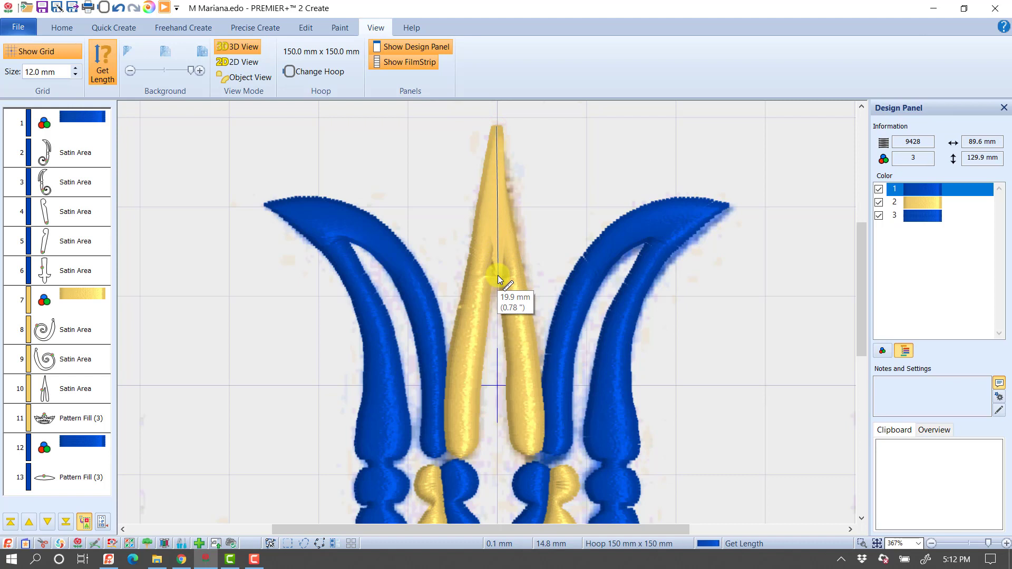
{"action": "left_click_drag", "start_coordinate": [497, 275], "coordinate": [498, 275]}
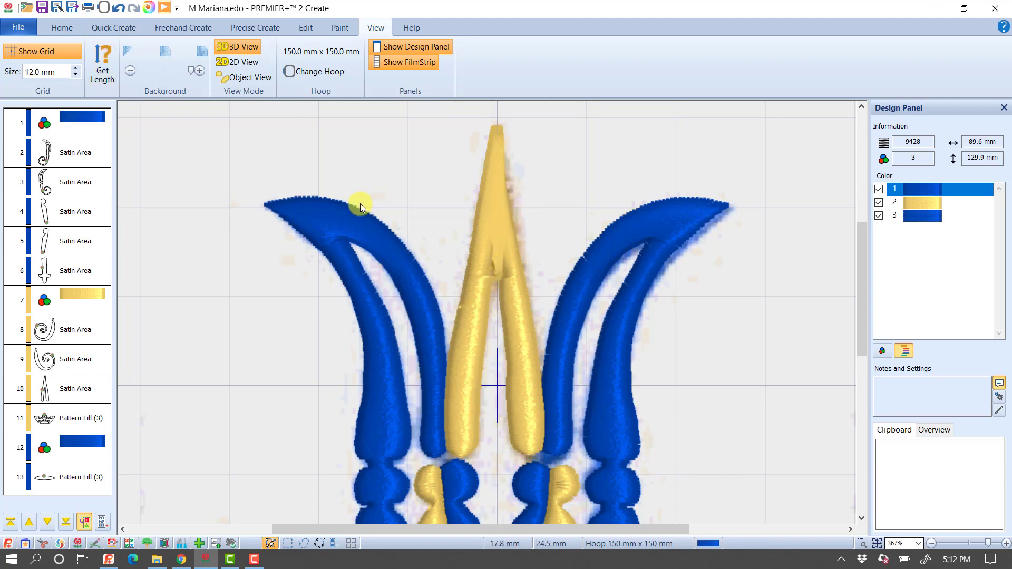
Step: Apply diamond pattern 98 to the left blue leaf's Satin Area fill
{"action": "left_click", "coordinate": [324, 212]}
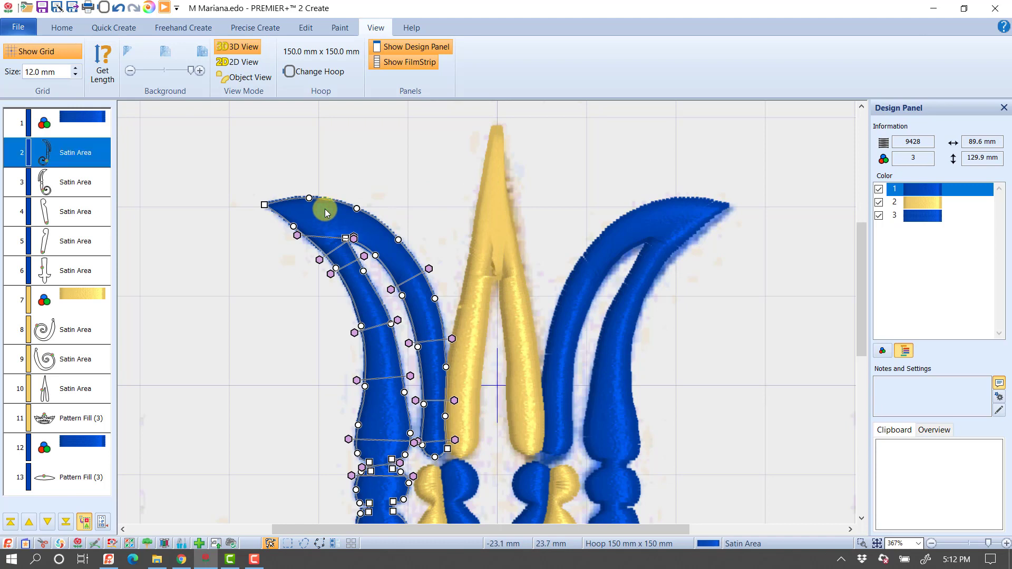
{"action": "left_click", "coordinate": [408, 259]}
{"action": "right_click", "coordinate": [373, 185]}
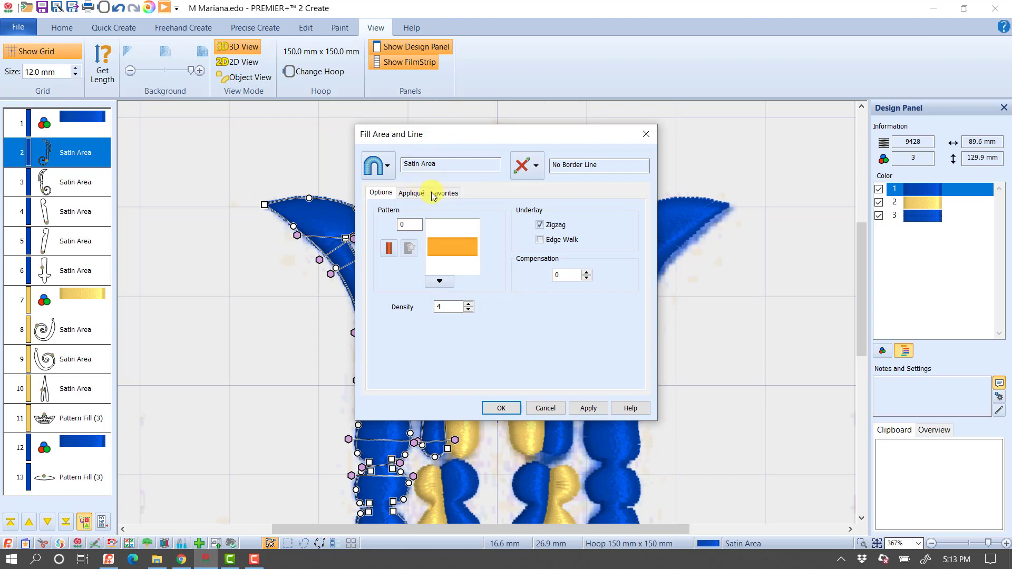
{"action": "left_click", "coordinate": [440, 281]}
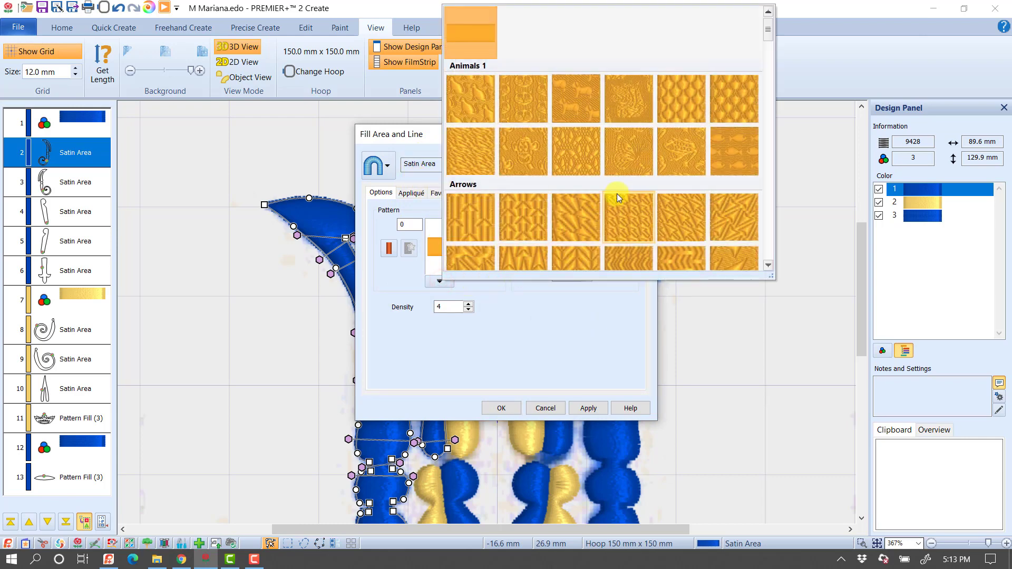
{"action": "left_click", "coordinate": [767, 187]}
{"action": "left_click", "coordinate": [767, 192]}
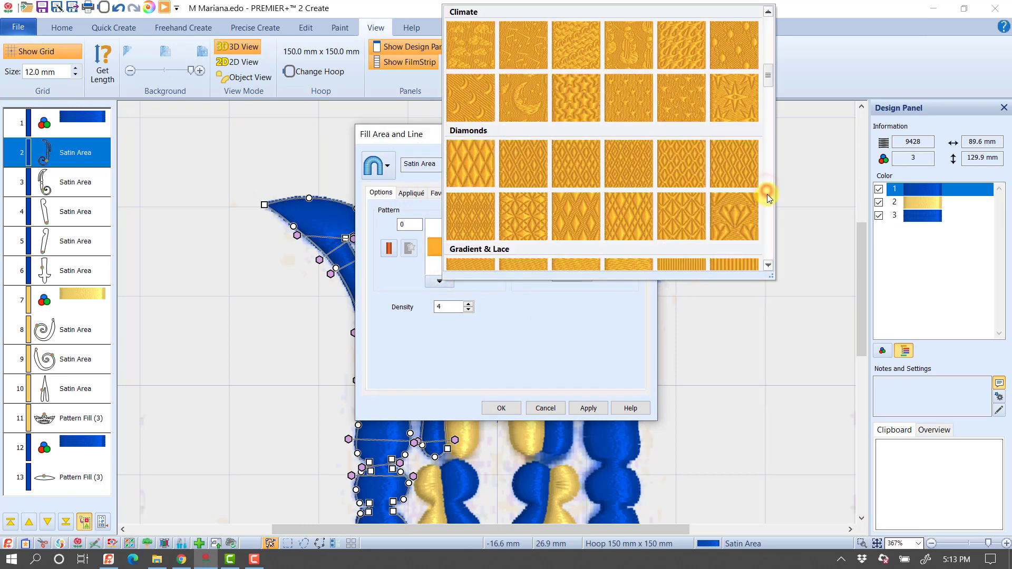
{"action": "left_click", "coordinate": [530, 165]}
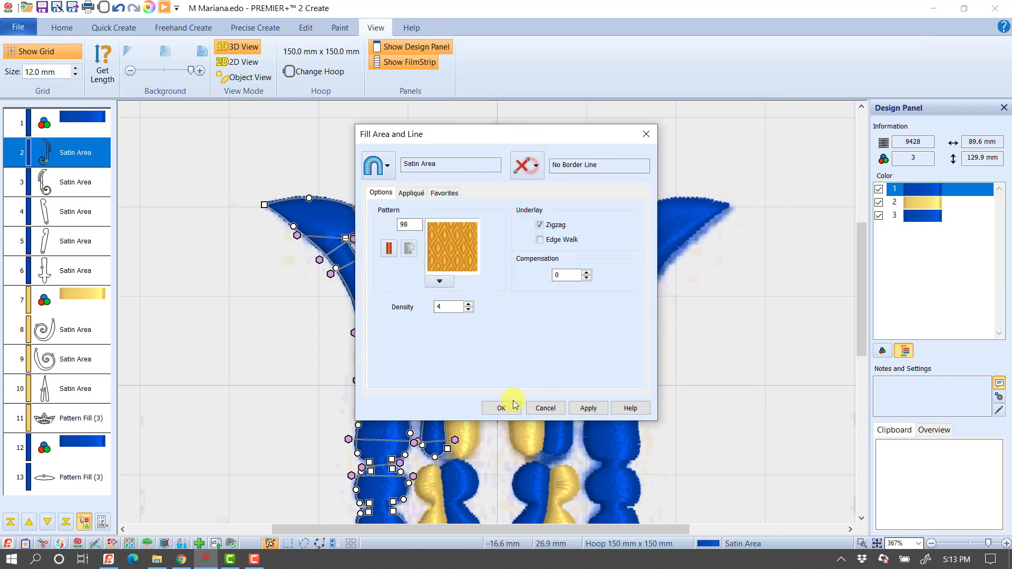
{"action": "left_click", "coordinate": [507, 407]}
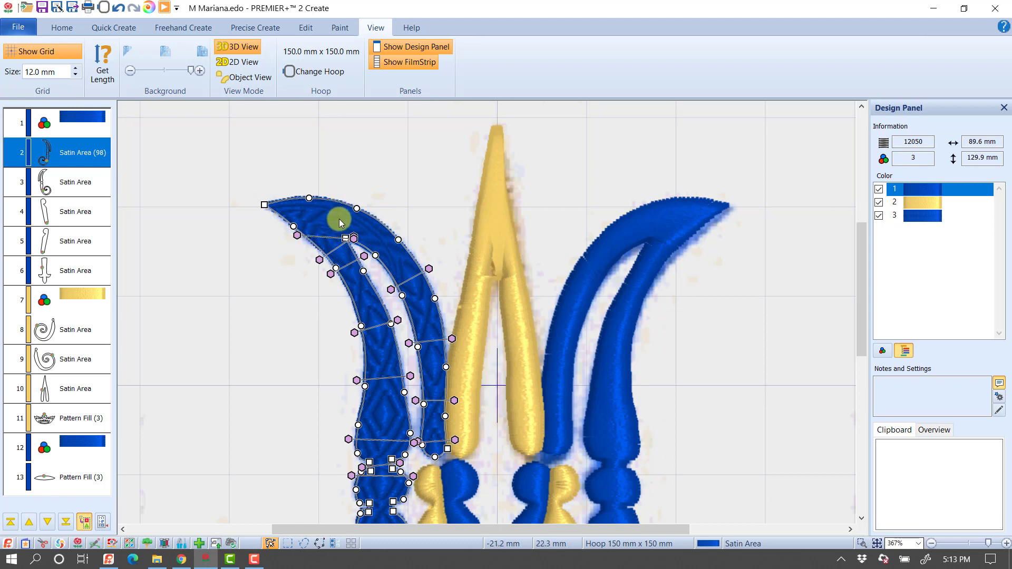
Step: Delete the left blue leaf's Satin Area and select the last Satin Area in the first blue colour block
{"action": "left_click", "coordinate": [63, 28]}
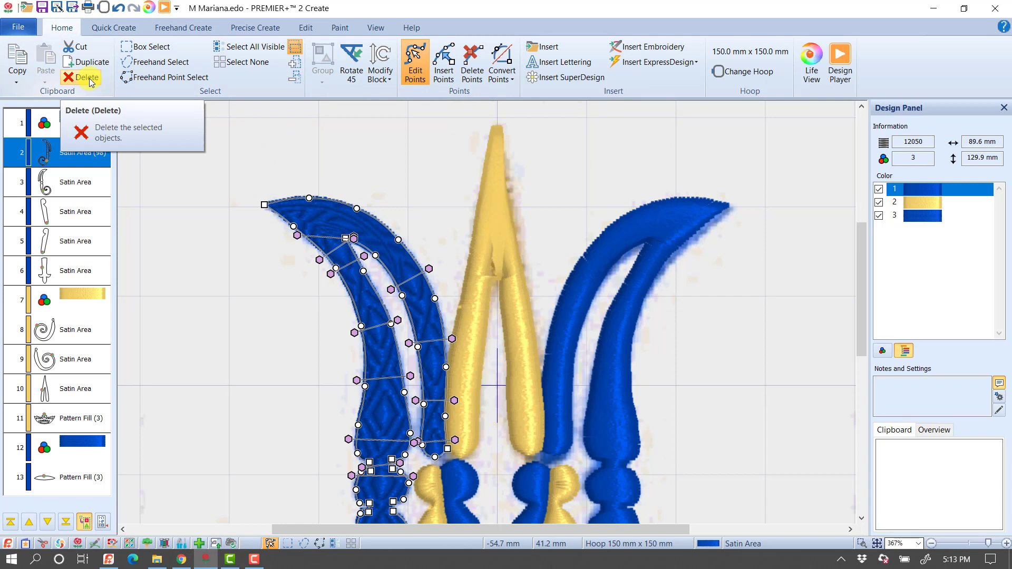
{"action": "left_click", "coordinate": [88, 78]}
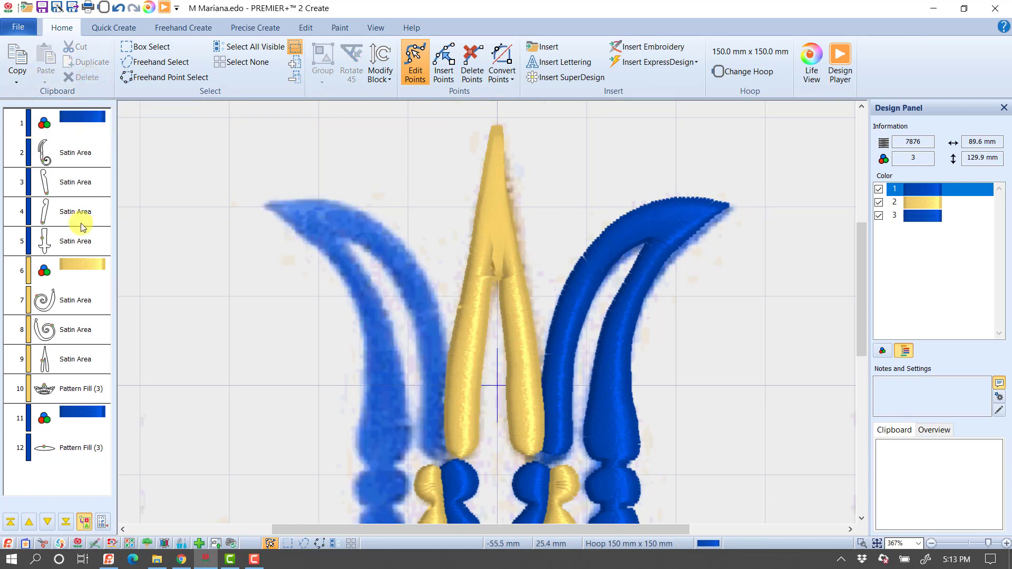
{"action": "left_click", "coordinate": [80, 242]}
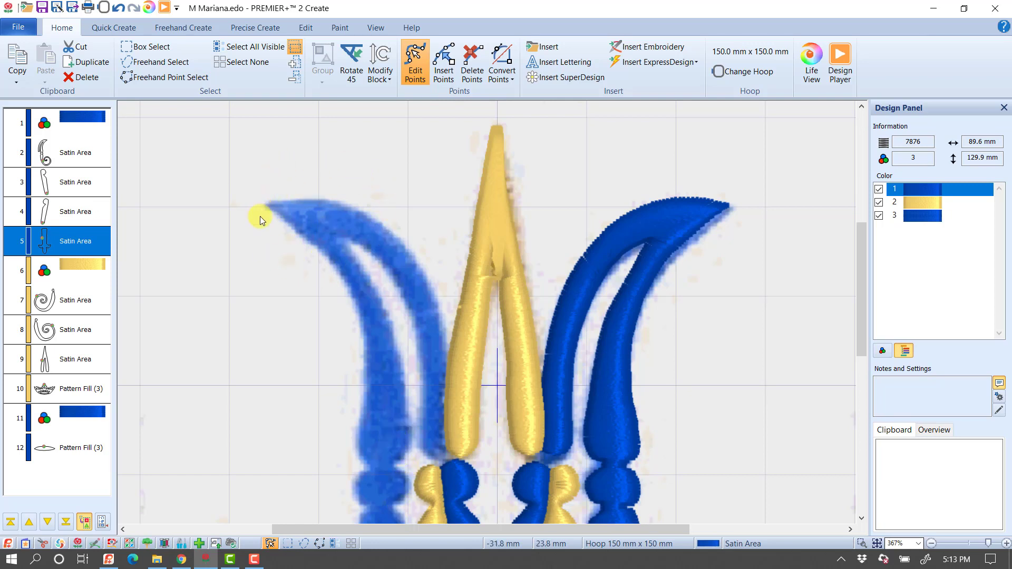
Step: Draw a Satin Column from seven pairs of points along the left leaf's outer branch, from its base up to the leaf tip
{"action": "left_click", "coordinate": [257, 28]}
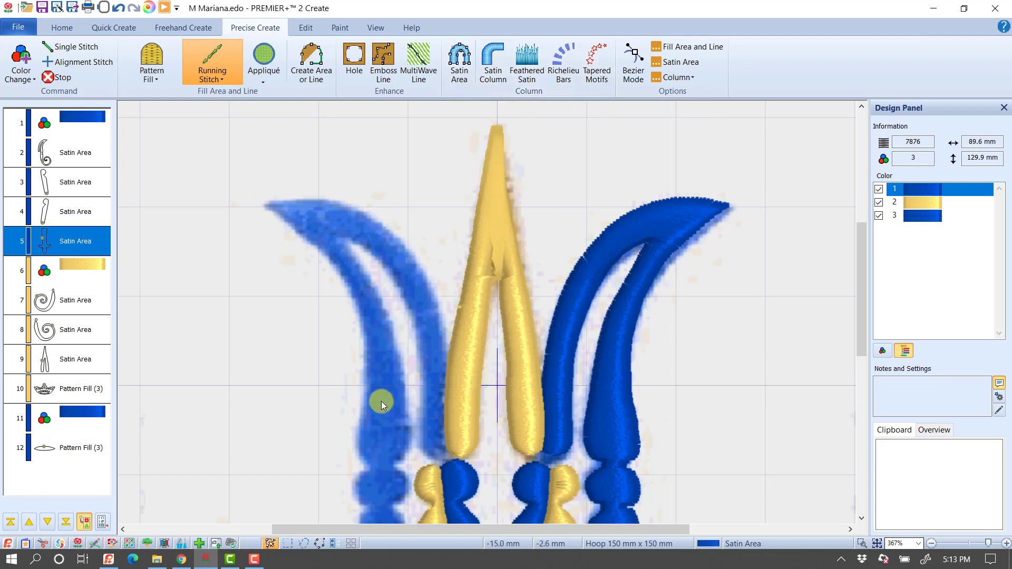
{"action": "mouse_move", "coordinate": [382, 503]}
{"action": "left_mouse_down"}
{"action": "mouse_move", "coordinate": [380, 327]}
{"action": "mouse_move", "coordinate": [354, 277]}
{"action": "mouse_move", "coordinate": [294, 223]}
{"action": "mouse_move", "coordinate": [381, 259]}
{"action": "mouse_move", "coordinate": [417, 308]}
{"action": "mouse_move", "coordinate": [435, 447]}
{"action": "left_mouse_up"}
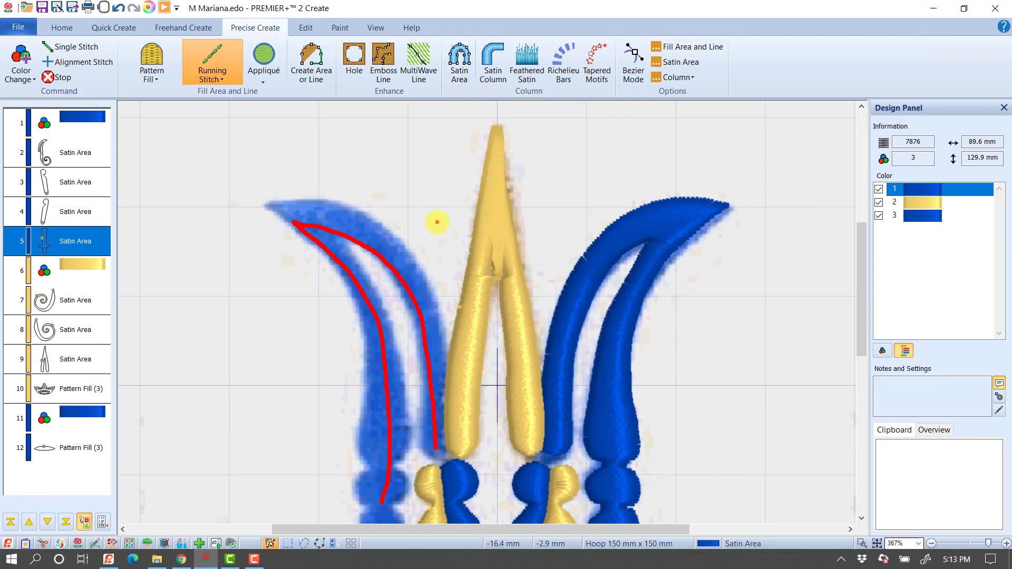
{"action": "key", "text": "Escape"}
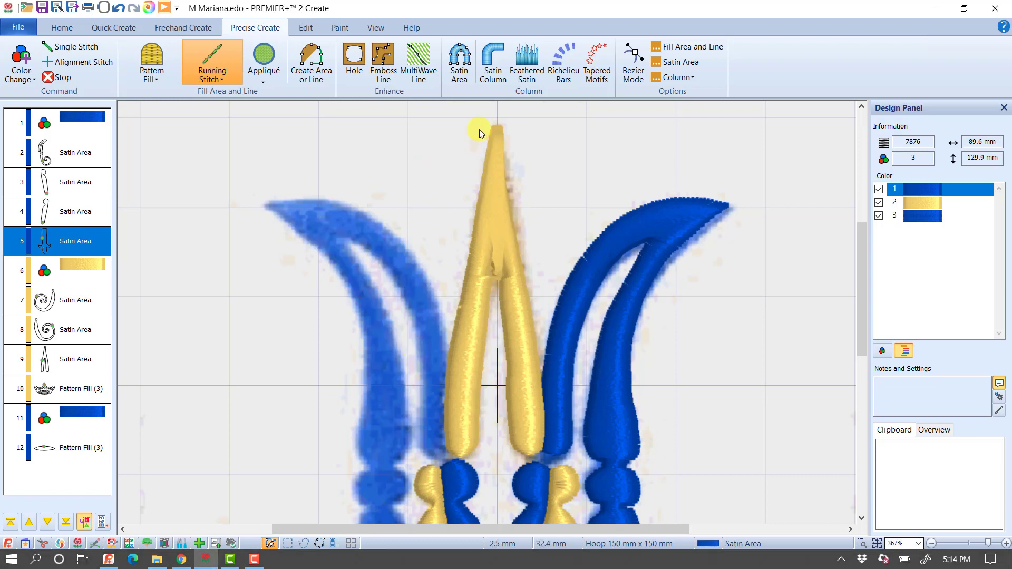
{"action": "left_click", "coordinate": [493, 61]}
{"action": "left_click", "coordinate": [386, 475]}
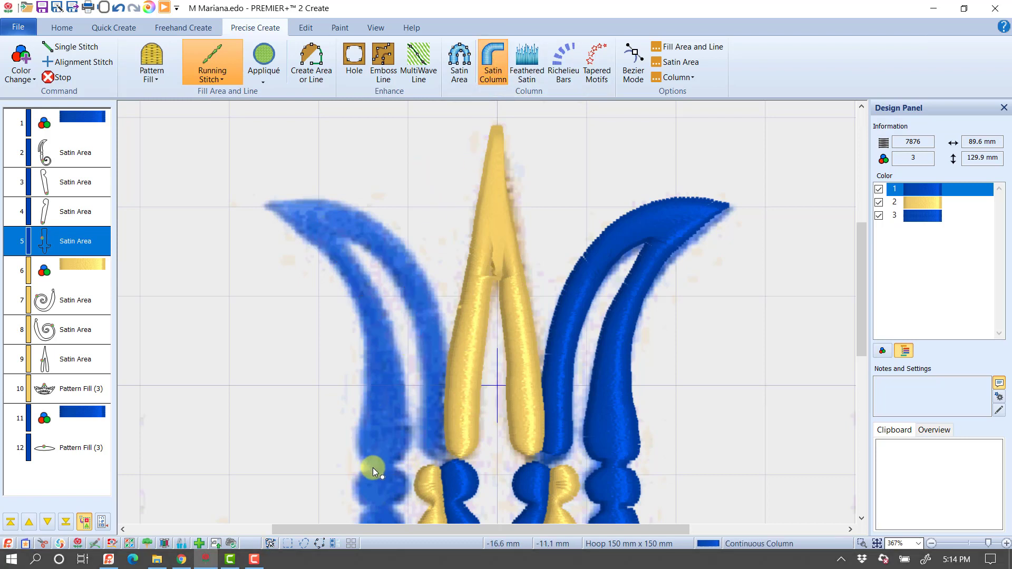
{"action": "left_click", "coordinate": [393, 465]}
{"action": "left_click", "coordinate": [360, 451]}
{"action": "left_click", "coordinate": [409, 445]}
{"action": "left_click", "coordinate": [362, 409]}
{"action": "left_click", "coordinate": [406, 400]}
{"action": "left_click", "coordinate": [365, 360]}
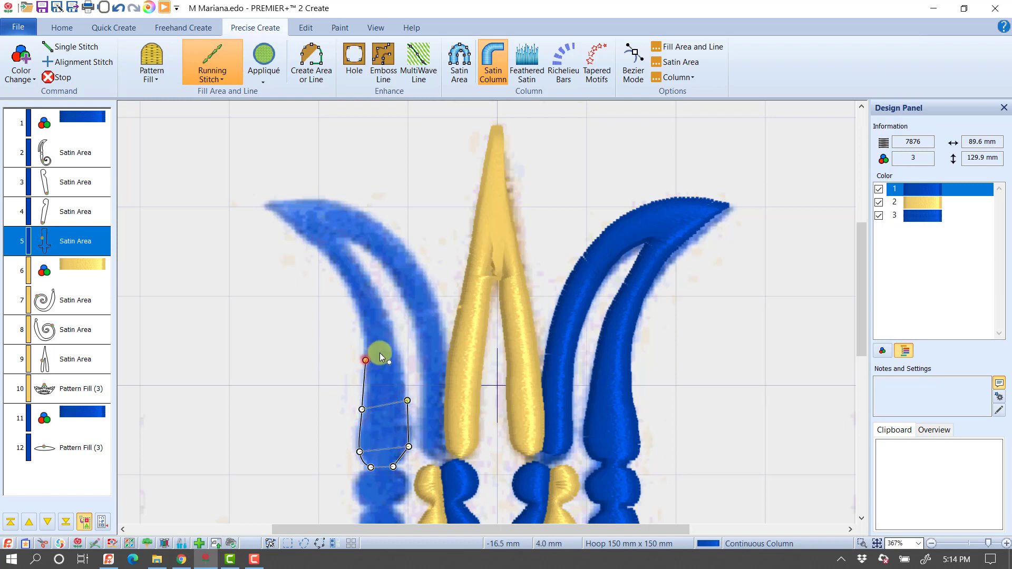
{"action": "left_click", "coordinate": [395, 344]}
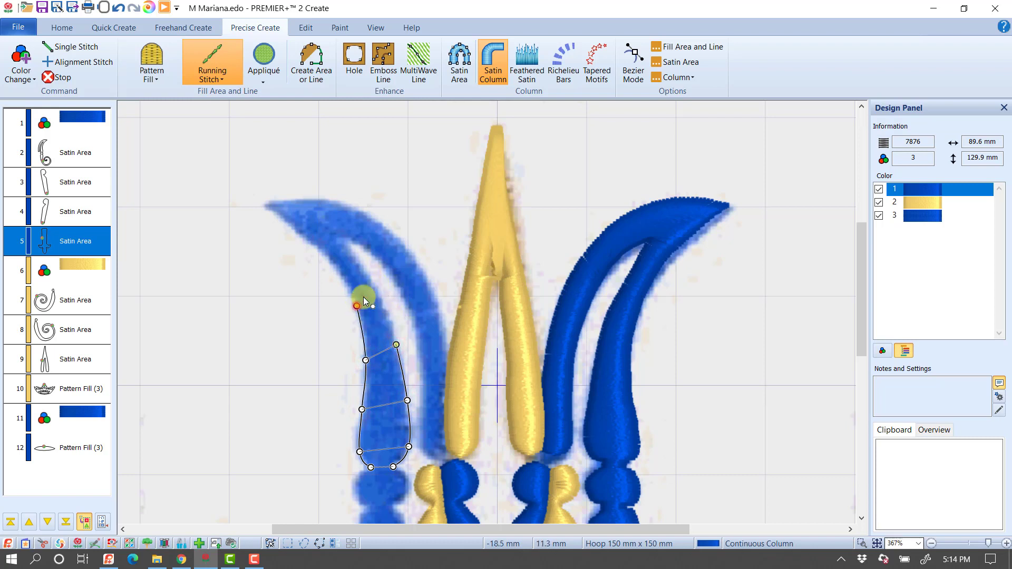
{"action": "left_click", "coordinate": [371, 280]}
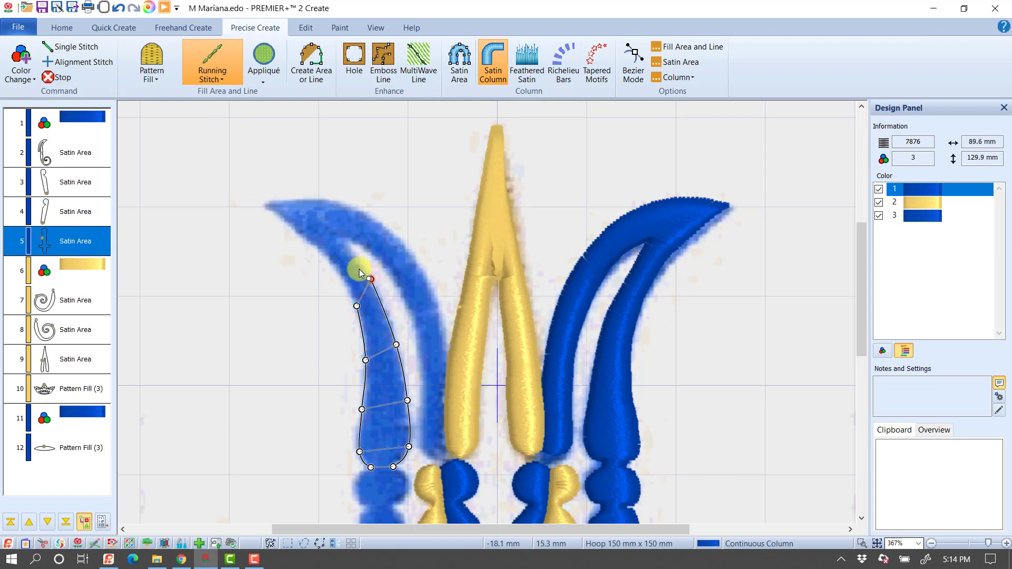
{"action": "left_click", "coordinate": [319, 251]}
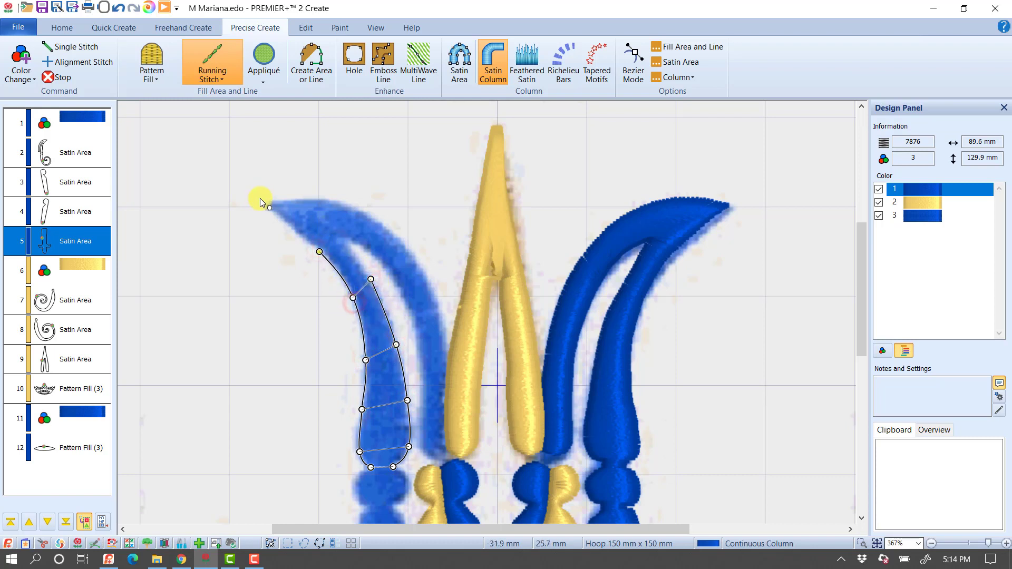
{"action": "left_click", "coordinate": [335, 229]}
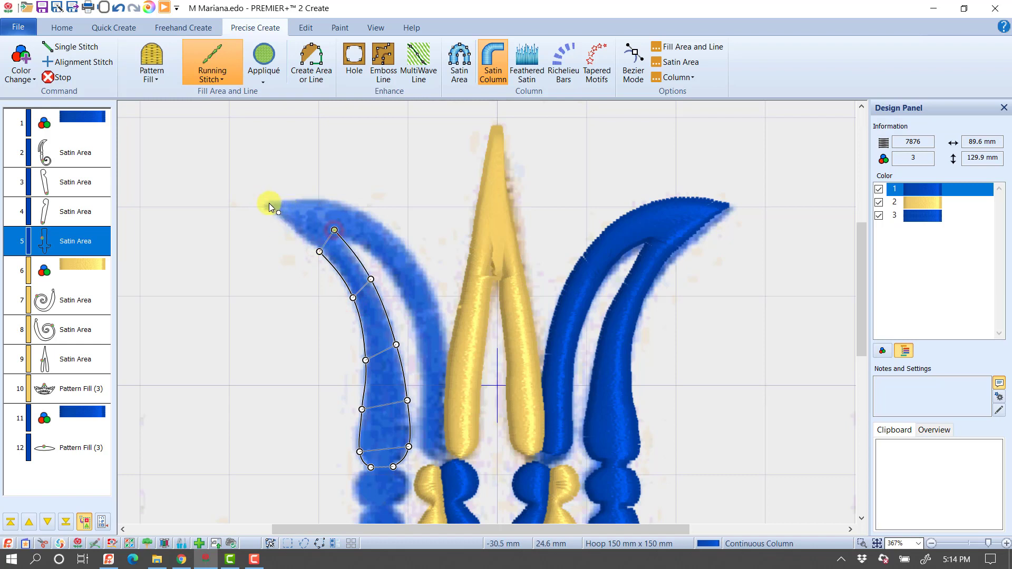
{"action": "left_click", "coordinate": [269, 203]}
{"action": "left_click", "coordinate": [303, 202]}
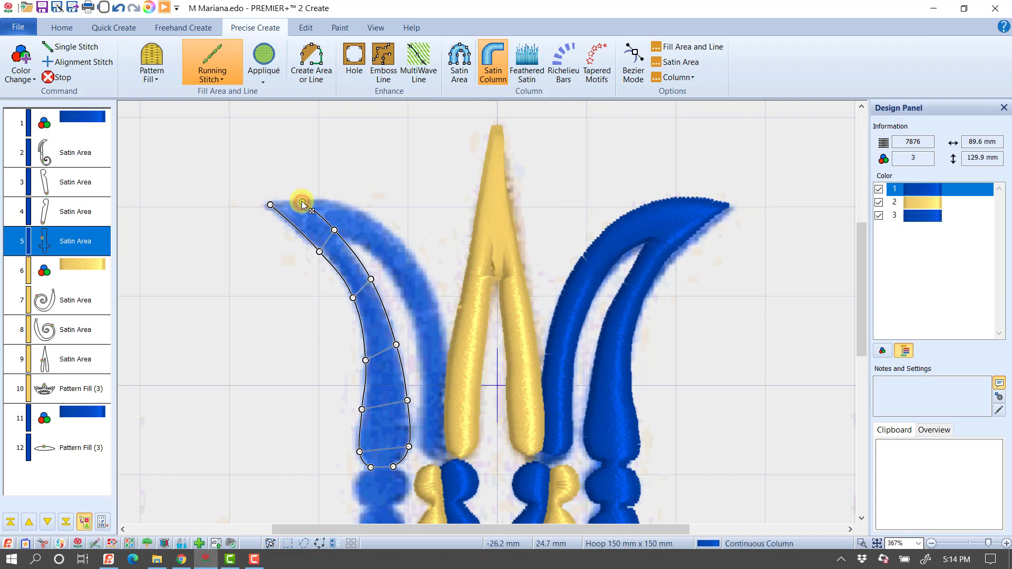
{"action": "left_click_drag", "start_coordinate": [303, 204], "coordinate": [300, 206]}
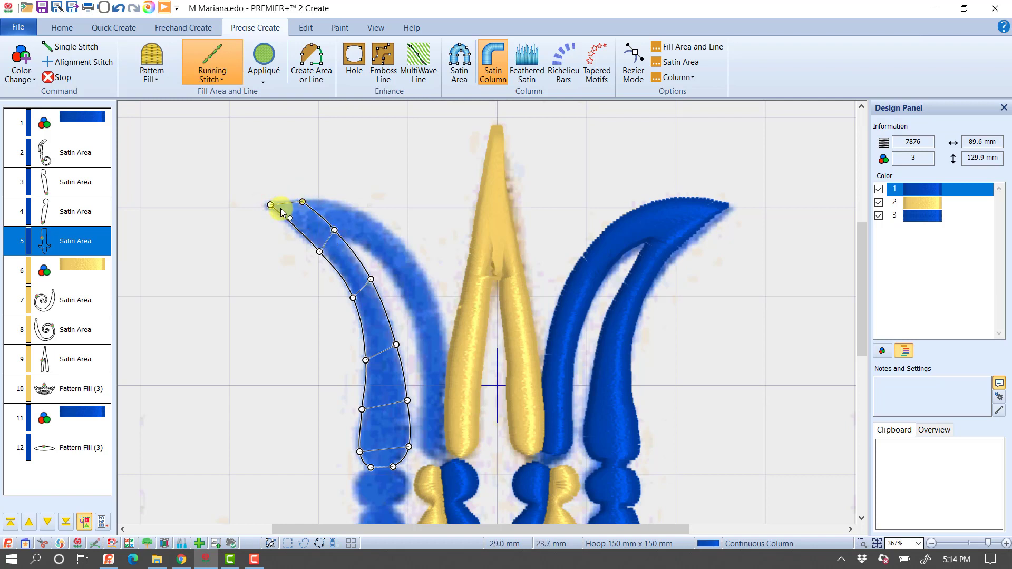
{"action": "key", "text": "Return"}
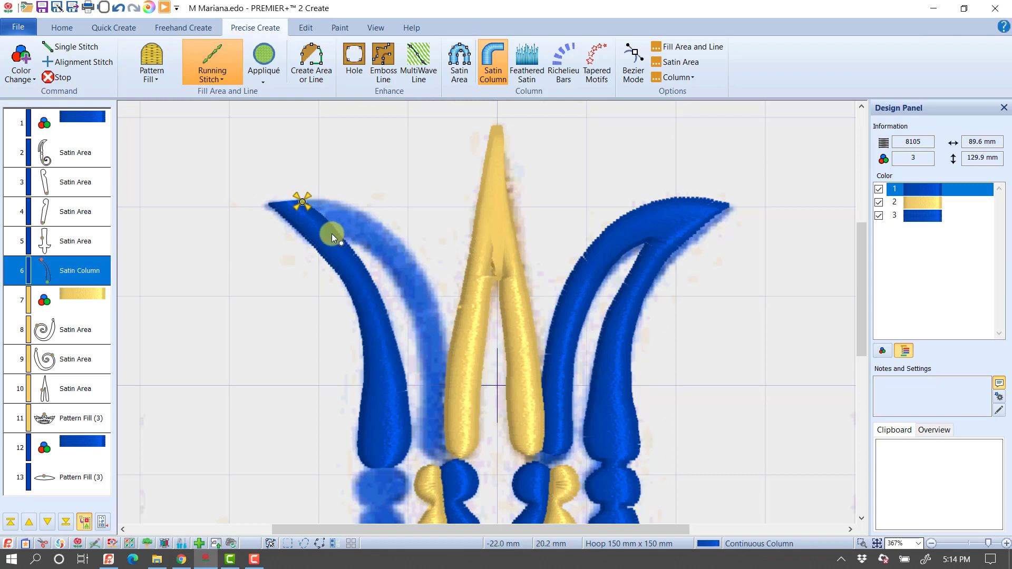
Step: Place six pairs of Satin Column points along the left leaf's inner branch, from the leaf tip down to its base
{"action": "left_click", "coordinate": [376, 219]}
{"action": "left_click", "coordinate": [369, 248]}
{"action": "left_click", "coordinate": [418, 262]}
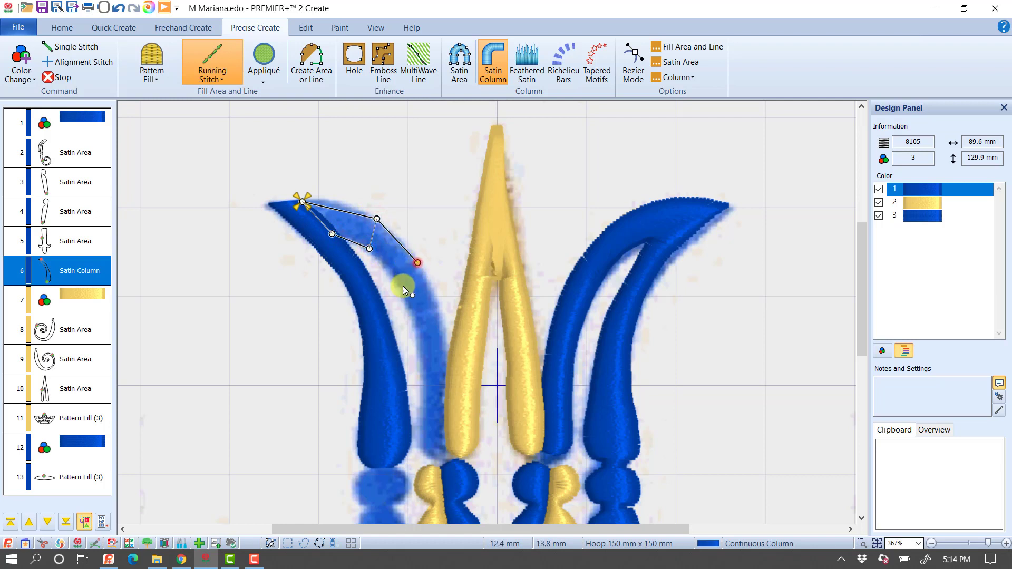
{"action": "left_click", "coordinate": [444, 345]}
{"action": "left_click", "coordinate": [421, 357]}
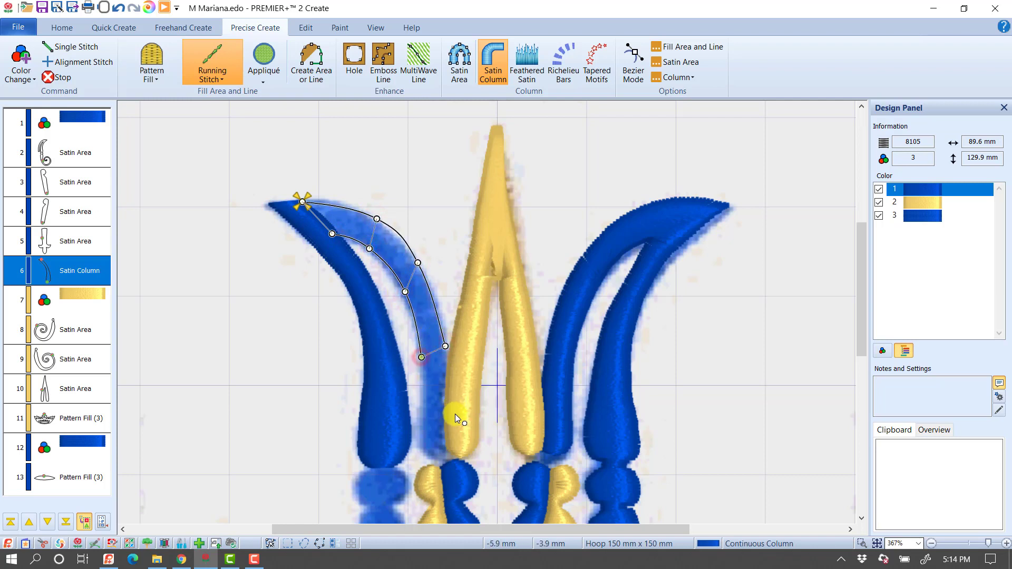
{"action": "left_click", "coordinate": [455, 414]}
{"action": "left_click", "coordinate": [422, 428]}
{"action": "left_click", "coordinate": [442, 460]}
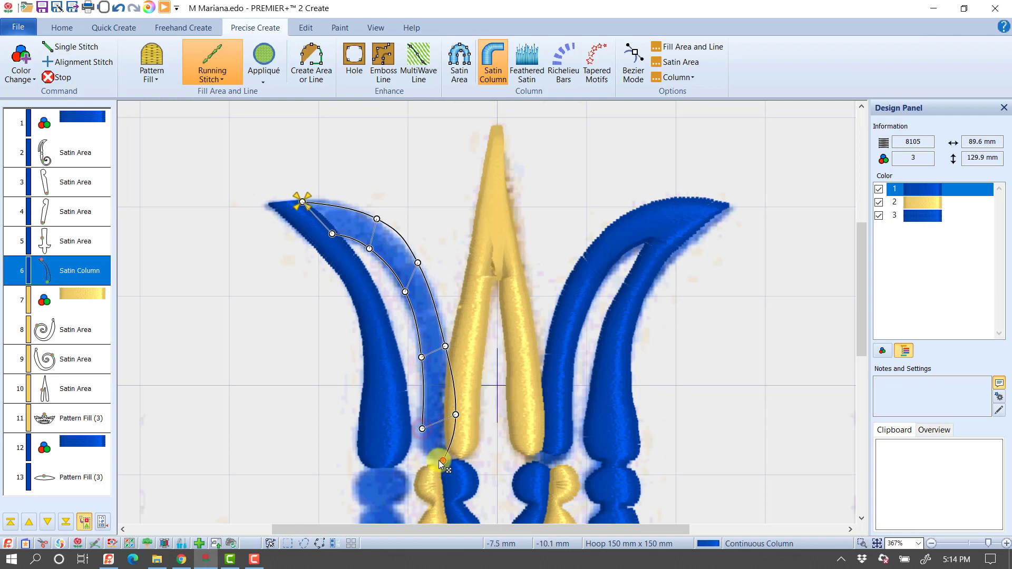
{"action": "left_click", "coordinate": [431, 460]}
Step: Adjust the second to fifth point pairs to fit the inner branch, complete the Satin Column and stop drawing columns
{"action": "left_click", "coordinate": [456, 421]}
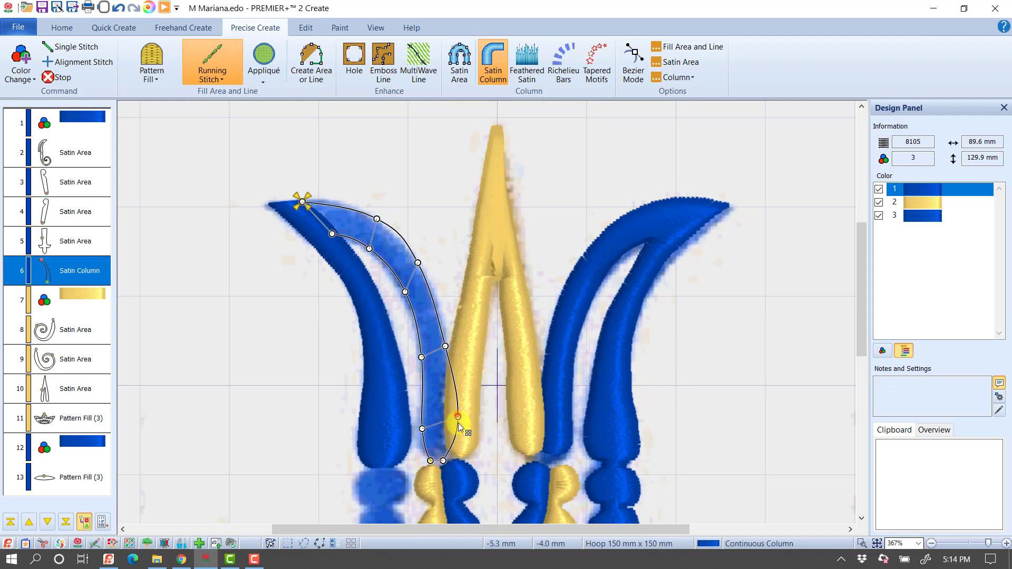
{"action": "left_click", "coordinate": [422, 429]}
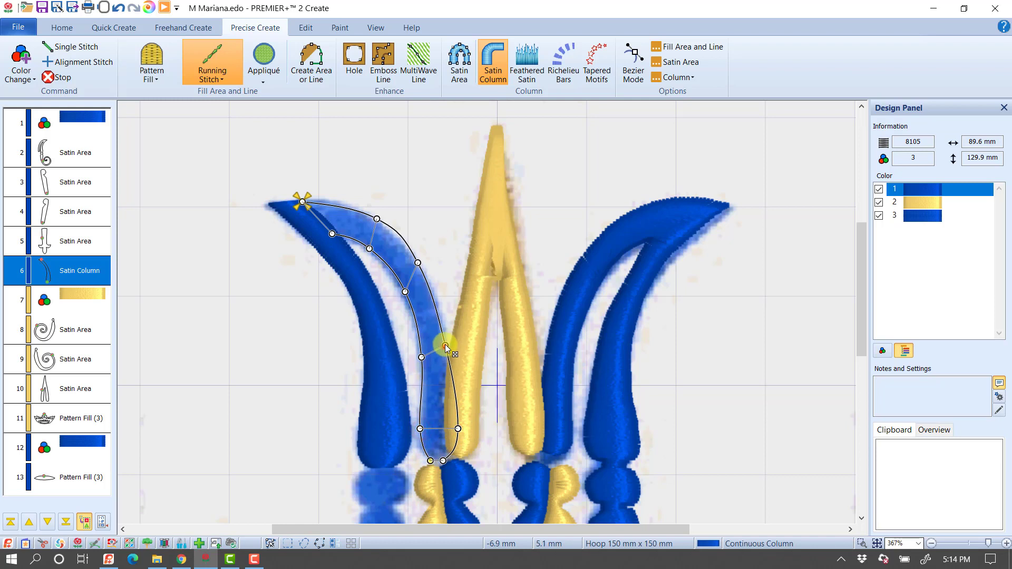
{"action": "left_click_drag", "start_coordinate": [421, 357], "coordinate": [420, 349]}
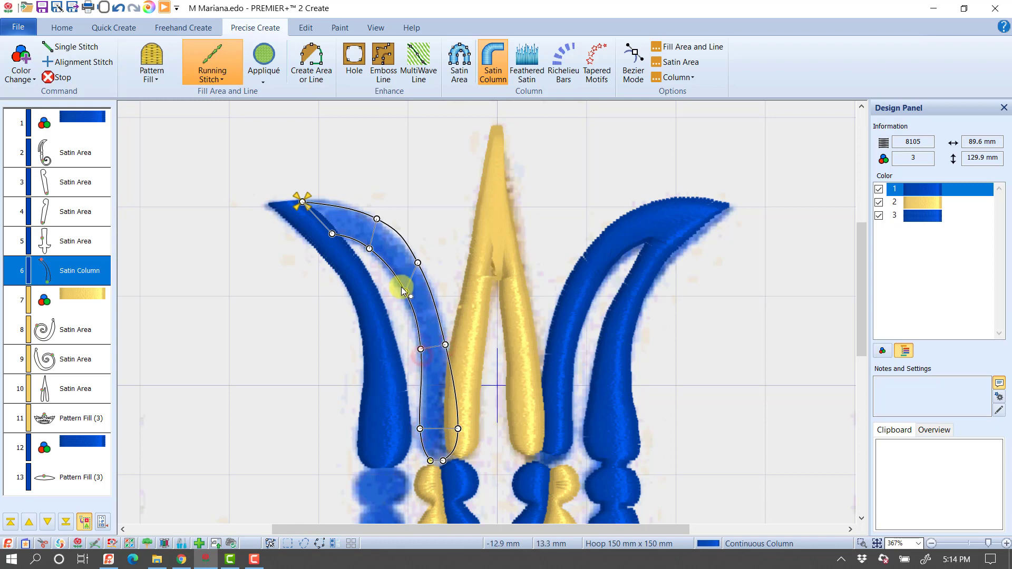
{"action": "left_click_drag", "start_coordinate": [405, 292], "coordinate": [396, 282]}
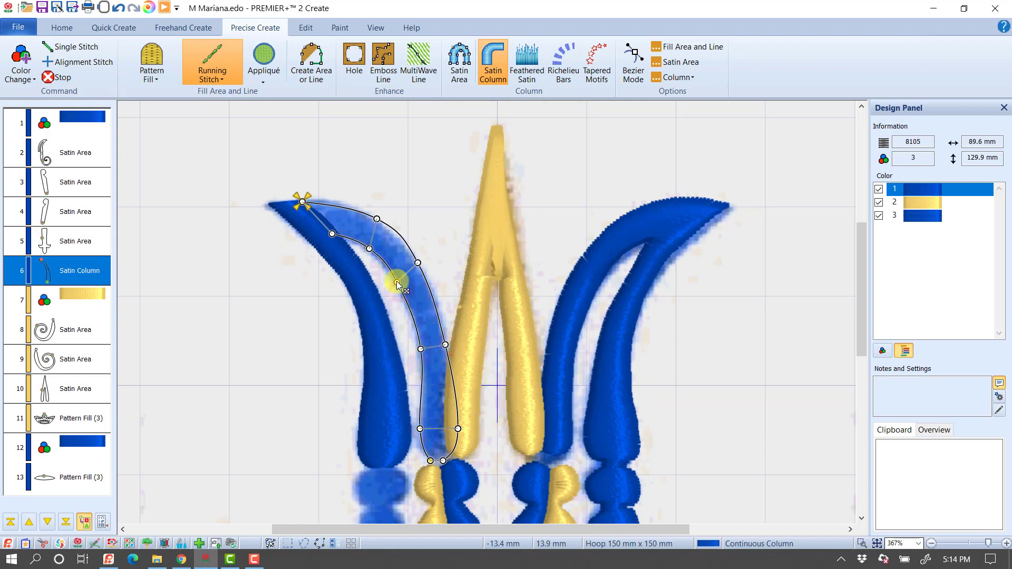
{"action": "left_click", "coordinate": [378, 217]}
{"action": "left_click", "coordinate": [378, 172]}
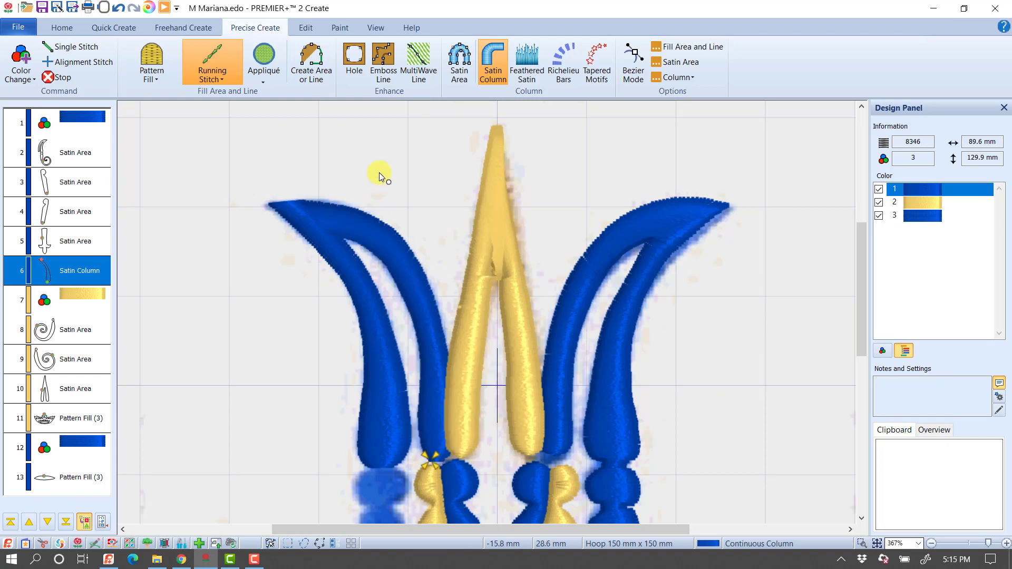
{"action": "right_click", "coordinate": [395, 162]}
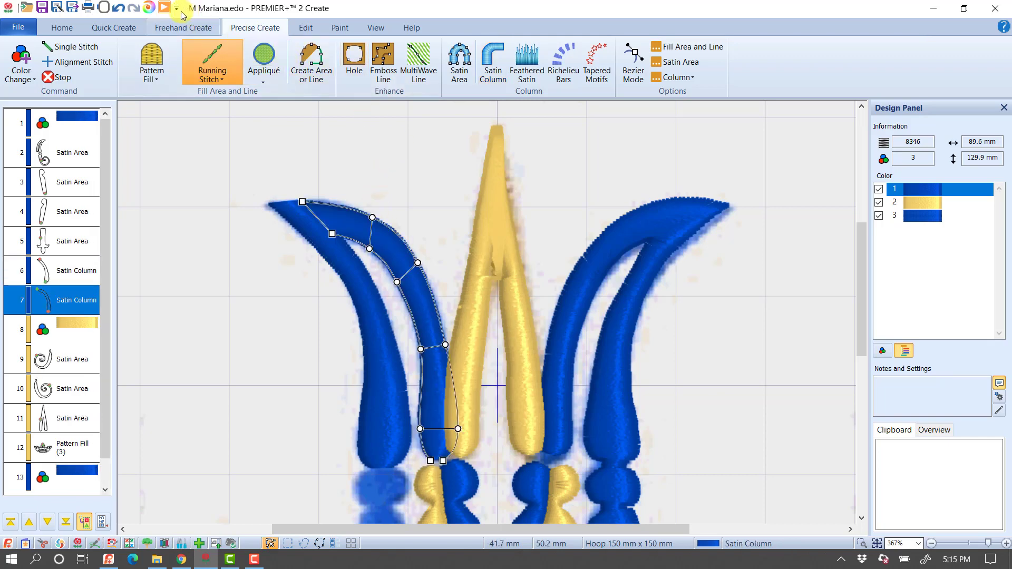
Step: Preview the design in Life View, zoom in on the rebuilt left leaf and gold spike, and close the preview
{"action": "left_click", "coordinate": [150, 8]}
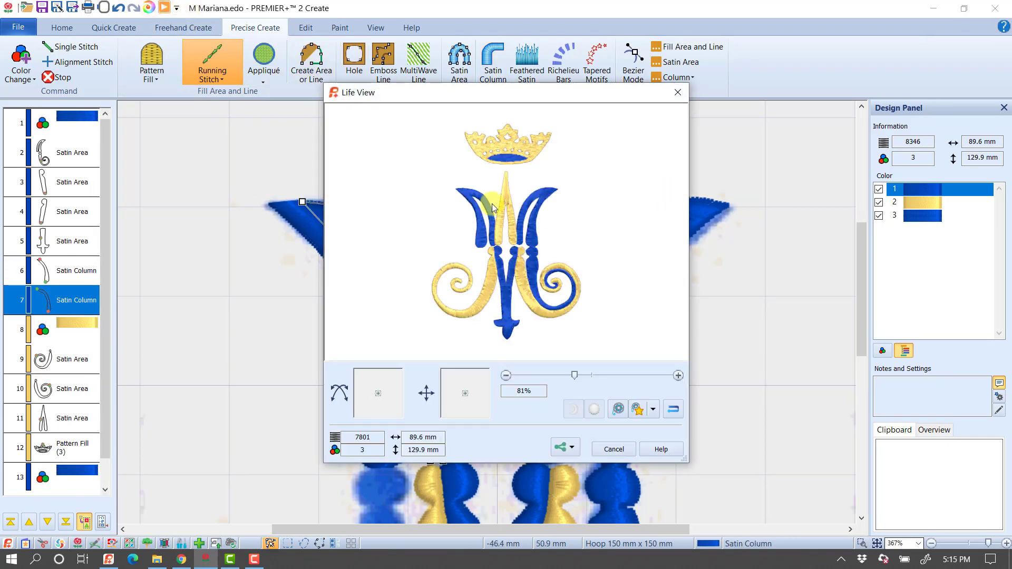
{"action": "scroll", "coordinate": [465, 191], "scroll_direction": "up", "scroll_amount": 5}
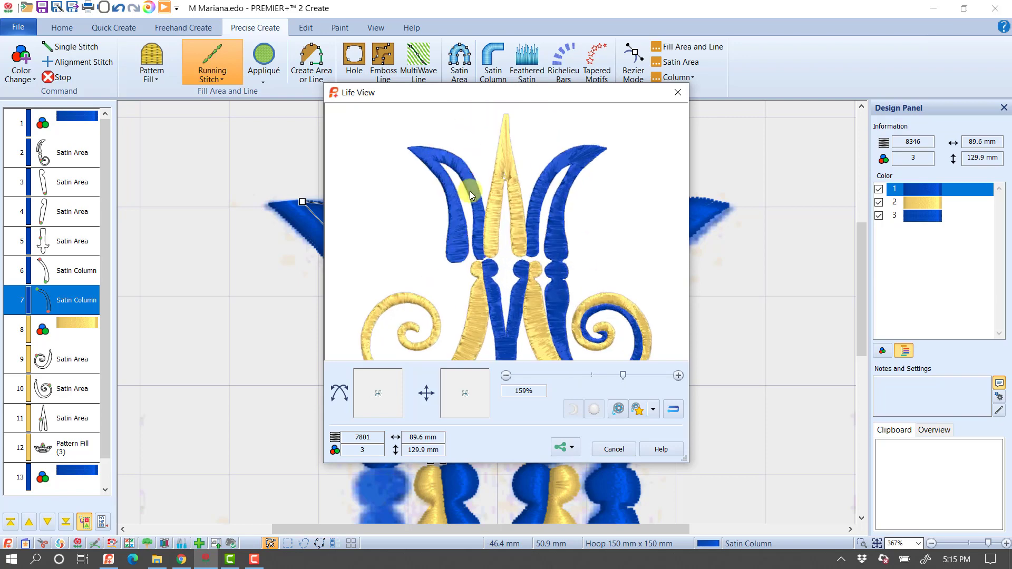
{"action": "left_click_drag", "start_coordinate": [436, 187], "coordinate": [498, 249]}
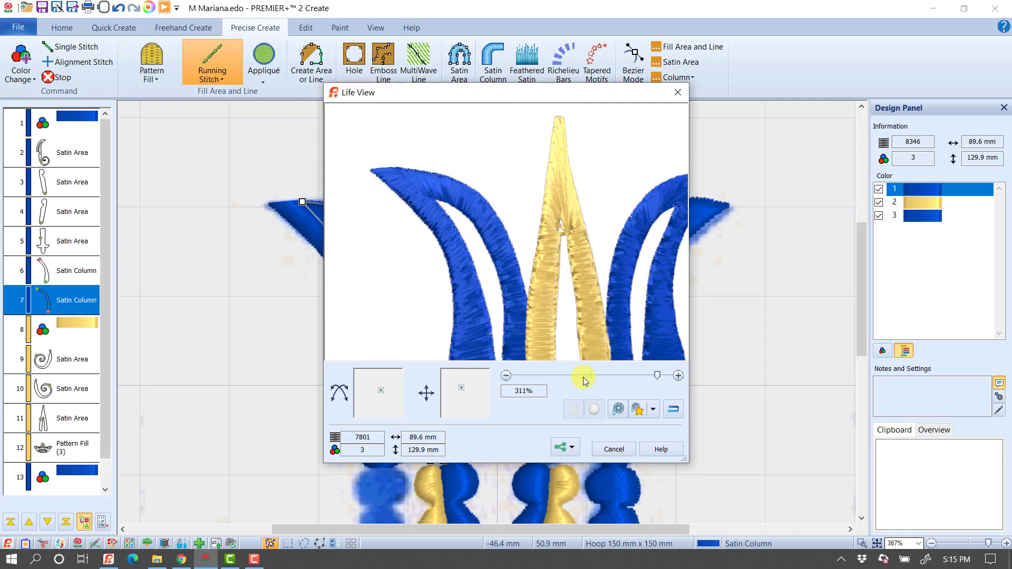
{"action": "left_click", "coordinate": [612, 450]}
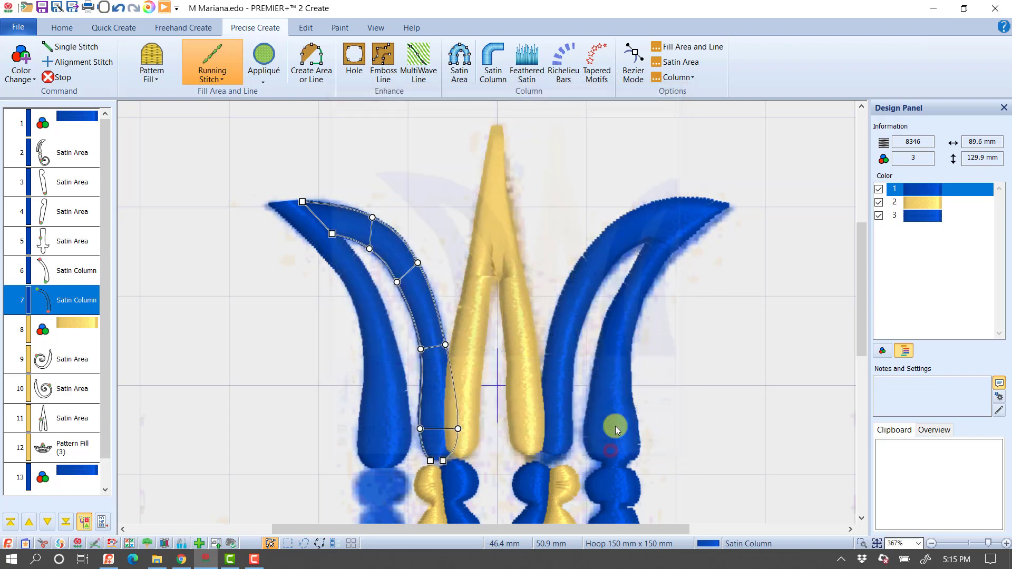
Step: Delete the gold Satin Area that forms the central spike
{"action": "left_click", "coordinate": [504, 260]}
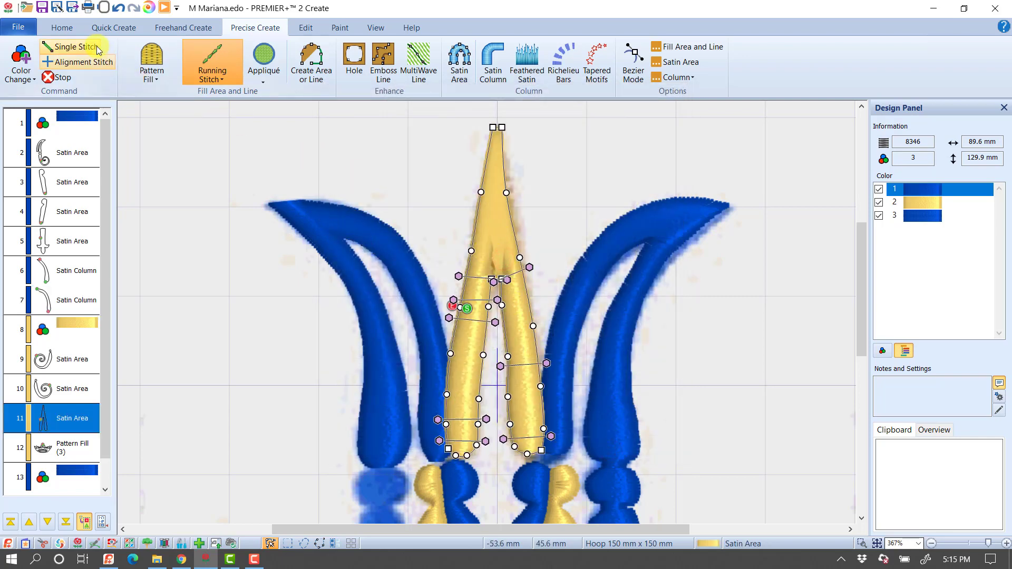
{"action": "left_click", "coordinate": [60, 31]}
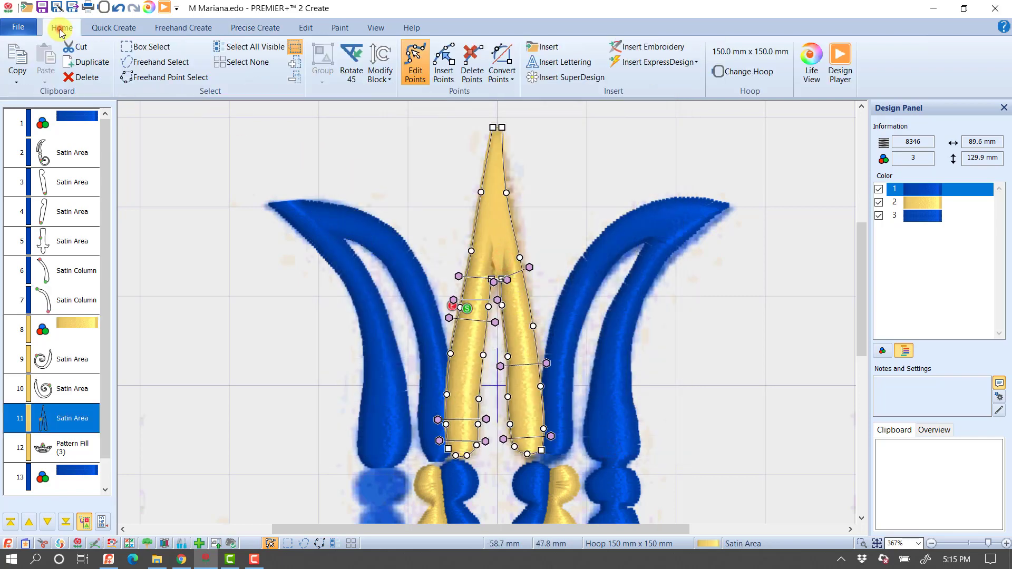
{"action": "left_click", "coordinate": [78, 78]}
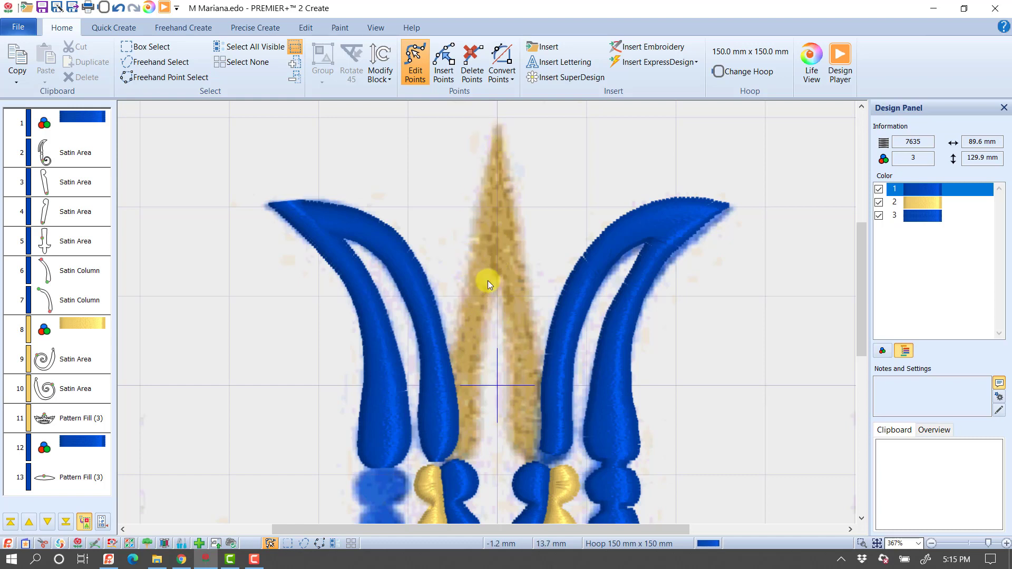
Step: Place four pairs of Satin Column points along the gold spike's left leg, from its base up to the fork
{"action": "left_click", "coordinate": [260, 27]}
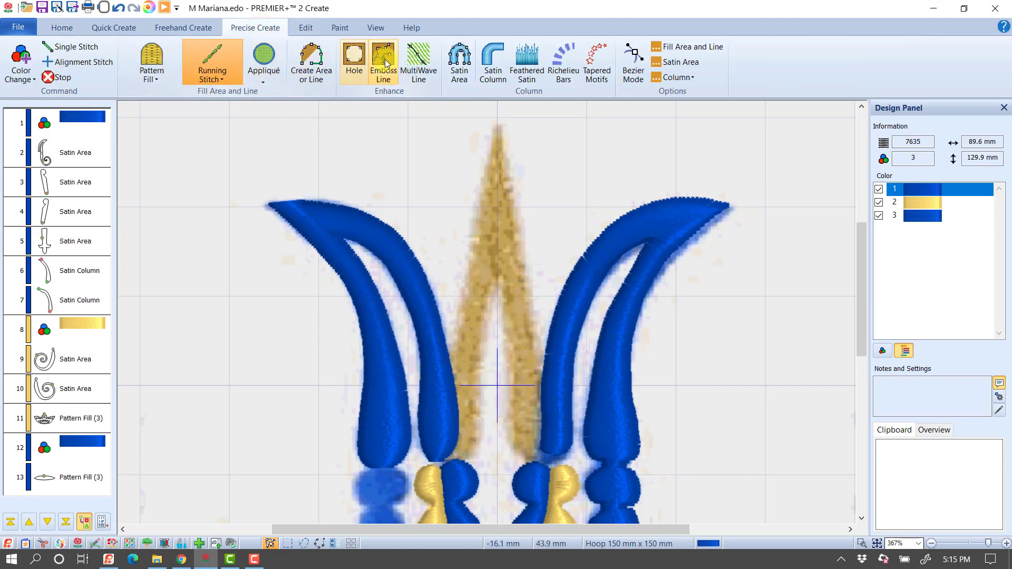
{"action": "left_click", "coordinate": [497, 73]}
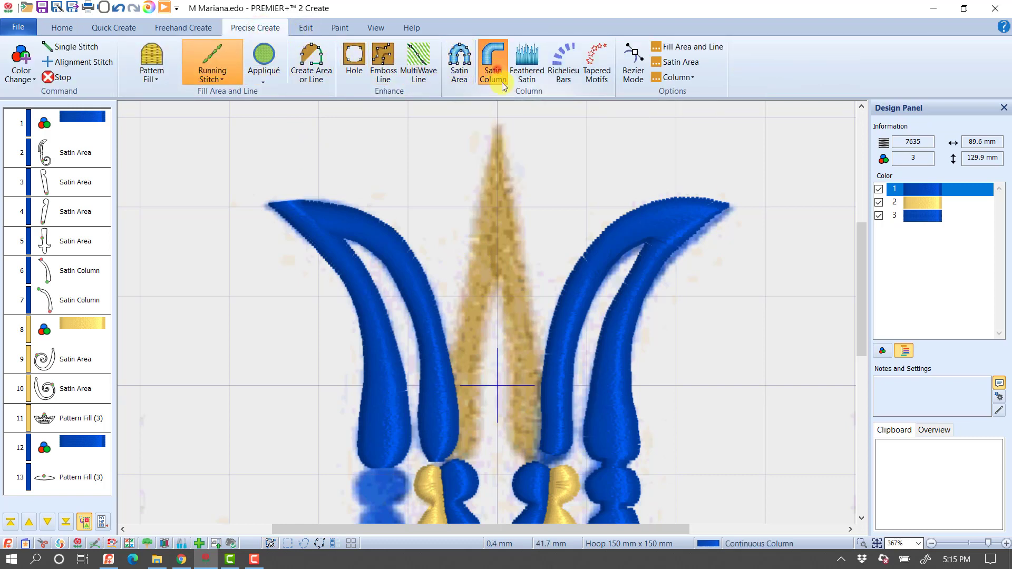
{"action": "left_click", "coordinate": [453, 461]}
{"action": "left_click", "coordinate": [464, 458]}
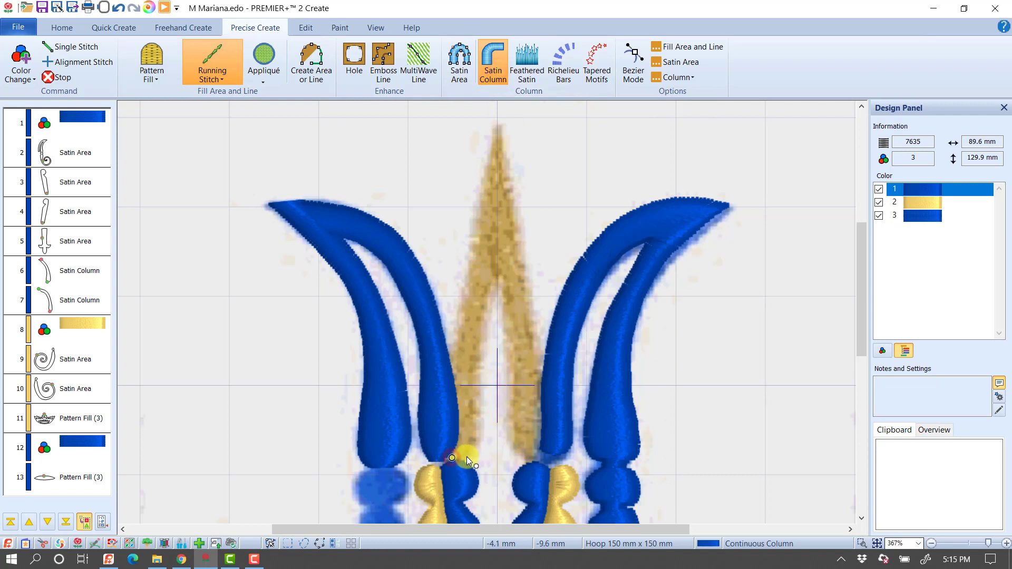
{"action": "left_click", "coordinate": [446, 410]}
{"action": "left_click", "coordinate": [481, 399]}
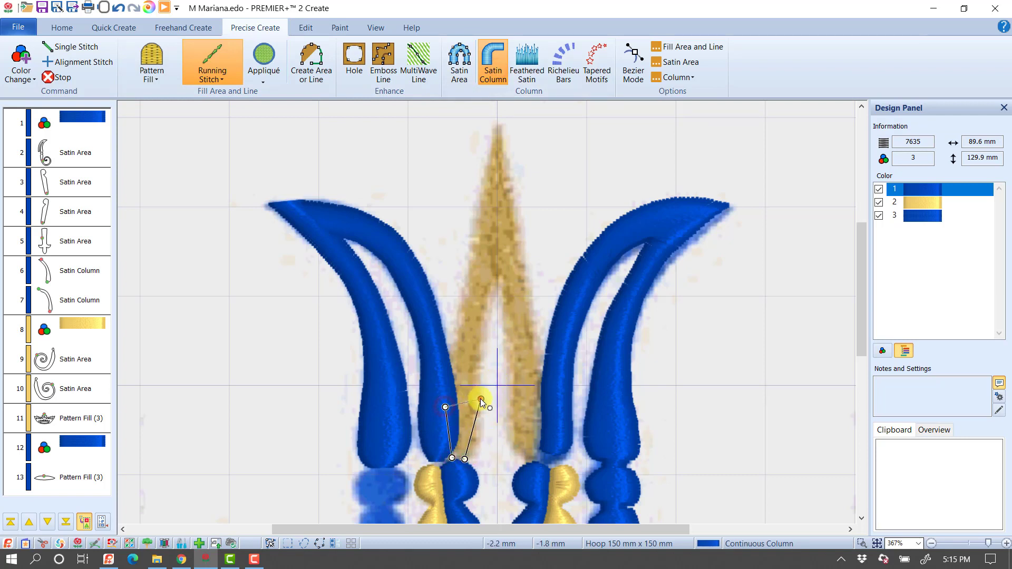
{"action": "left_click", "coordinate": [459, 319]}
{"action": "left_click", "coordinate": [486, 309]}
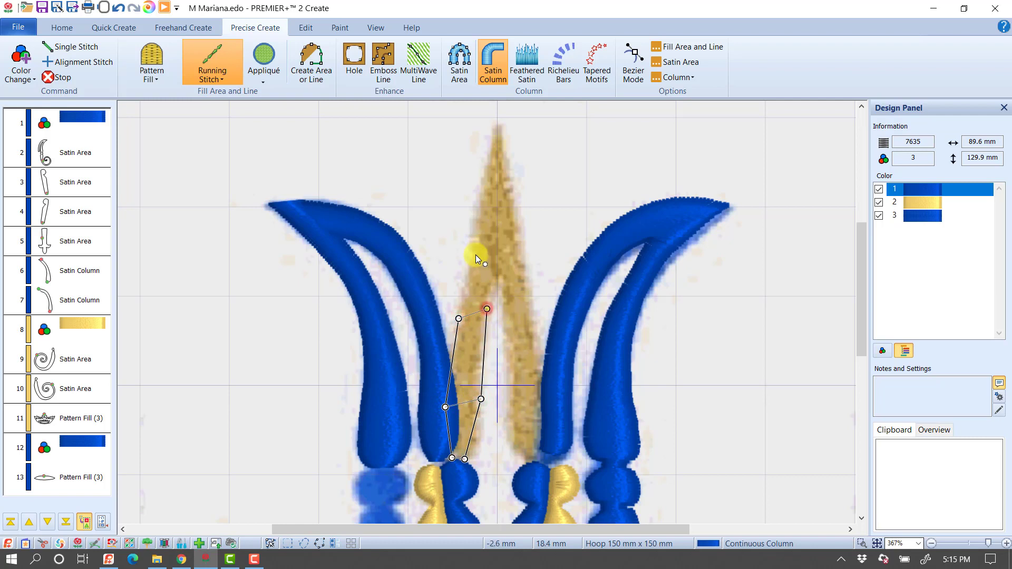
{"action": "left_click", "coordinate": [471, 272]}
{"action": "left_click", "coordinate": [498, 271]}
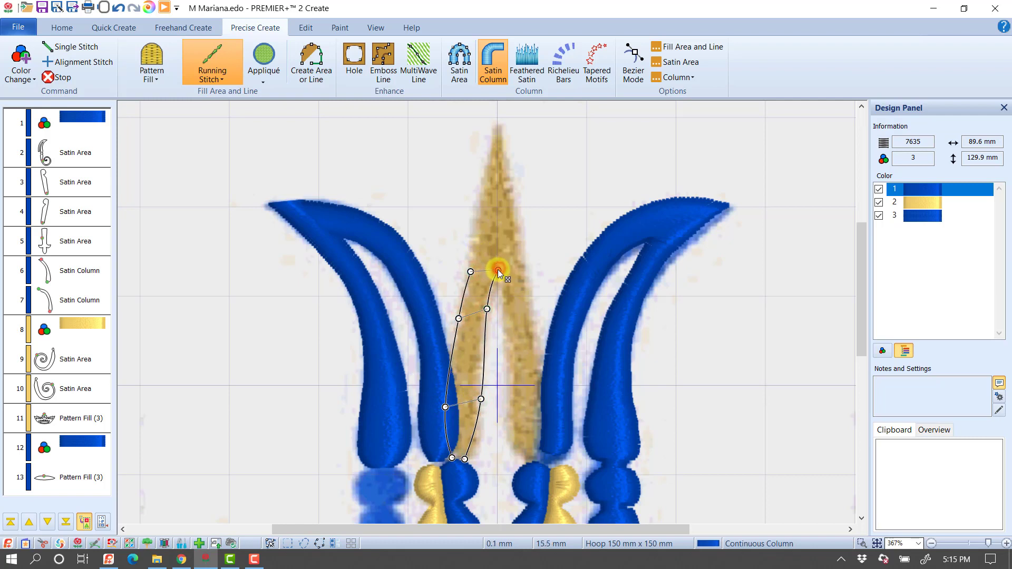
Step: Adjust the upper three point pairs to fit the spike's left leg, complete the Satin Column and stop drawing columns
{"action": "left_click_drag", "start_coordinate": [486, 308], "coordinate": [488, 315]}
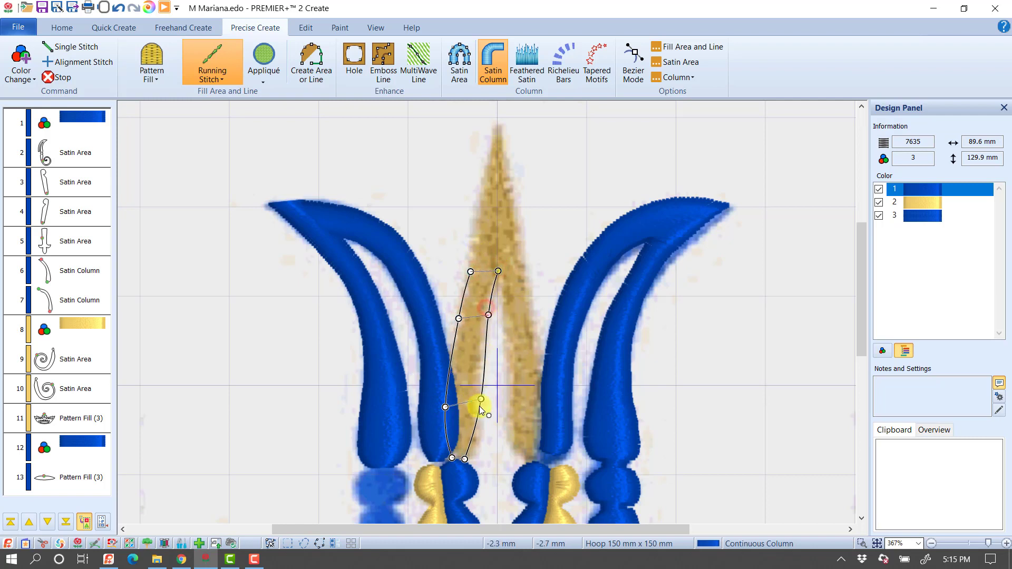
{"action": "left_click_drag", "start_coordinate": [480, 399], "coordinate": [444, 416]}
{"action": "left_click_drag", "start_coordinate": [489, 315], "coordinate": [488, 321]}
{"action": "left_click_drag", "start_coordinate": [471, 272], "coordinate": [467, 273]}
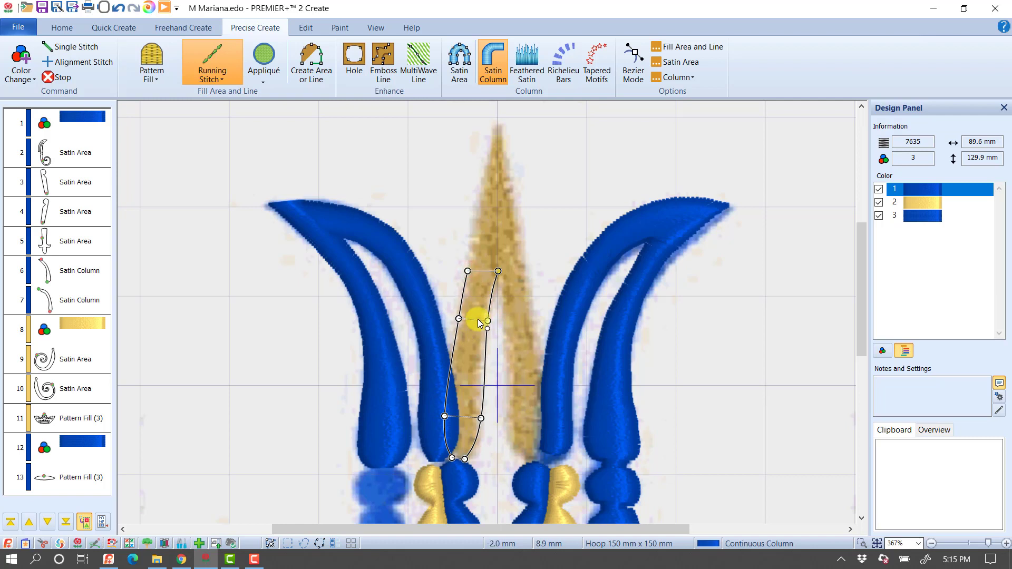
{"action": "left_click_drag", "start_coordinate": [459, 319], "coordinate": [458, 324]}
{"action": "key", "text": "Return"}
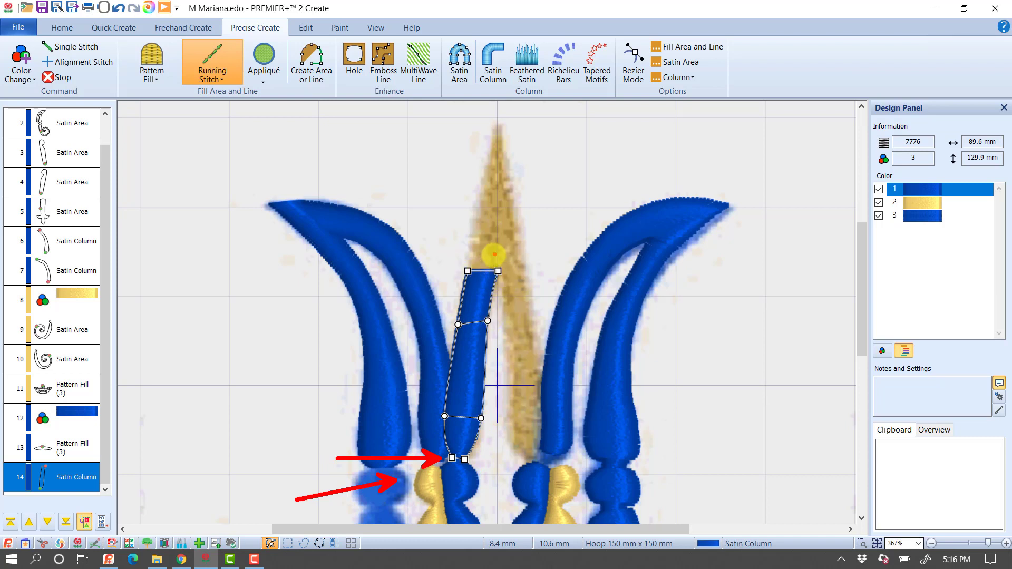
{"action": "key", "text": "Escape"}
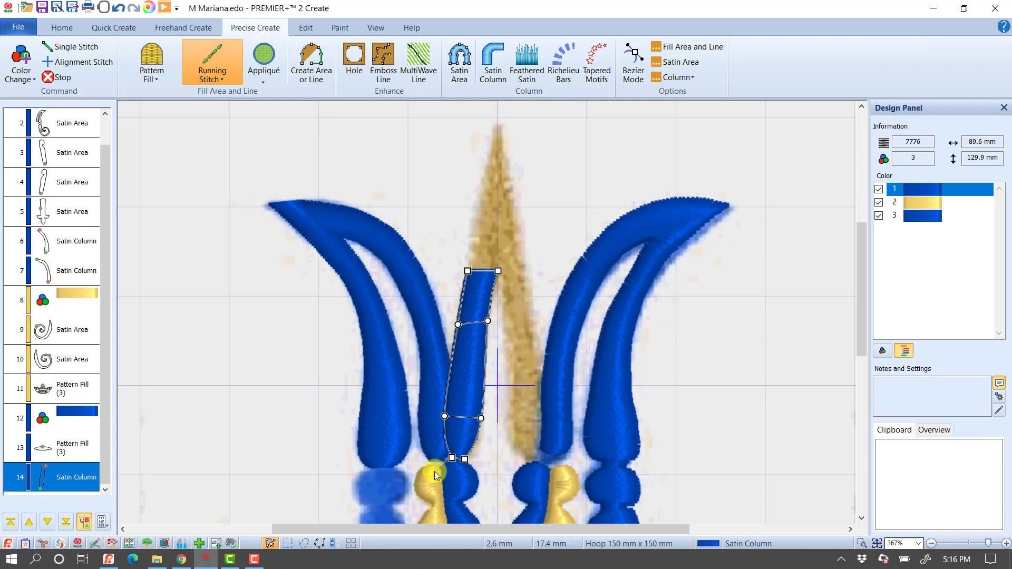
Step: Move the spike's left-leg Satin Column into the gold color block, directly after the gold Pattern Fill
{"action": "left_click", "coordinate": [481, 296]}
{"action": "left_click_drag", "start_coordinate": [76, 477], "coordinate": [78, 417]}
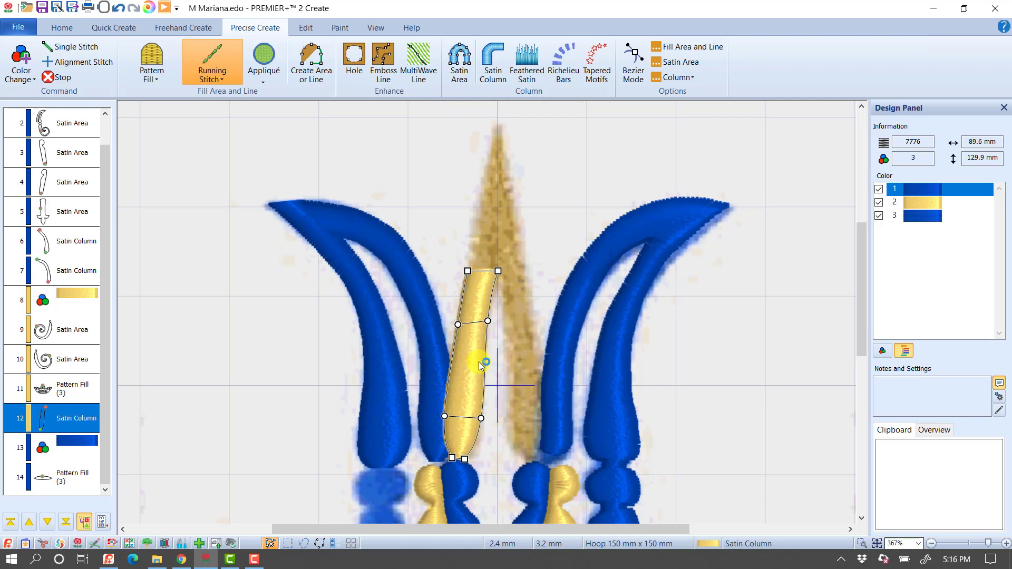
{"action": "left_click", "coordinate": [65, 423]}
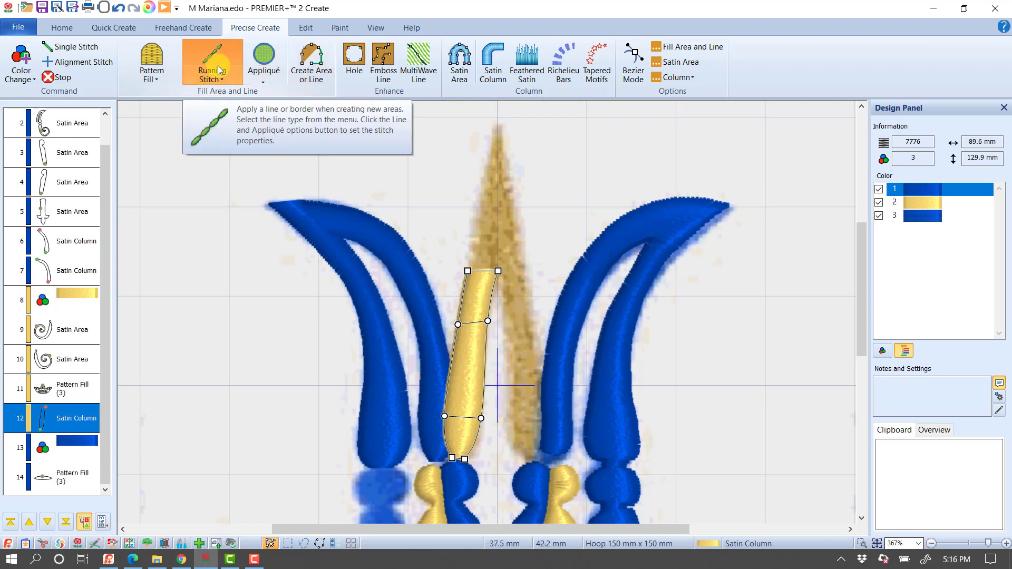
Step: Draw a six-point Running Stitch line from the end of the left-leg column down the spike's right leg to its base
{"action": "left_click", "coordinate": [312, 72]}
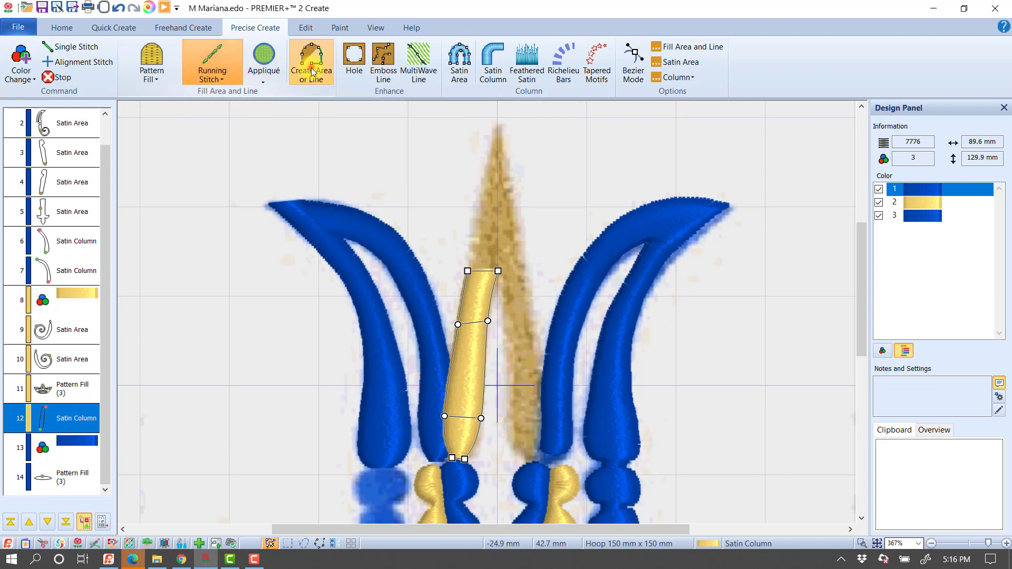
{"action": "left_click", "coordinate": [498, 271]}
{"action": "left_click", "coordinate": [510, 288]}
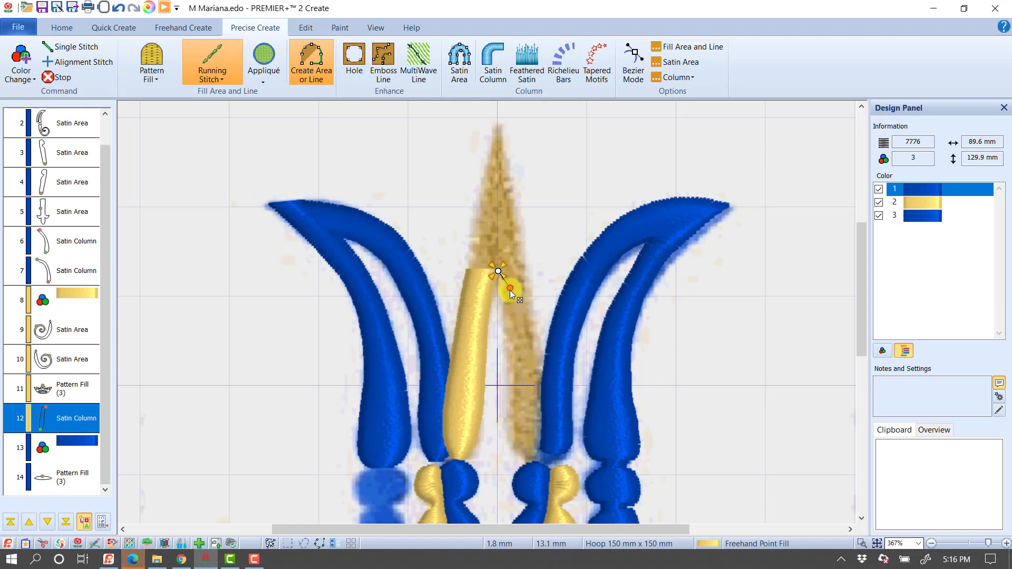
{"action": "left_click", "coordinate": [515, 326]}
{"action": "left_click", "coordinate": [519, 366]}
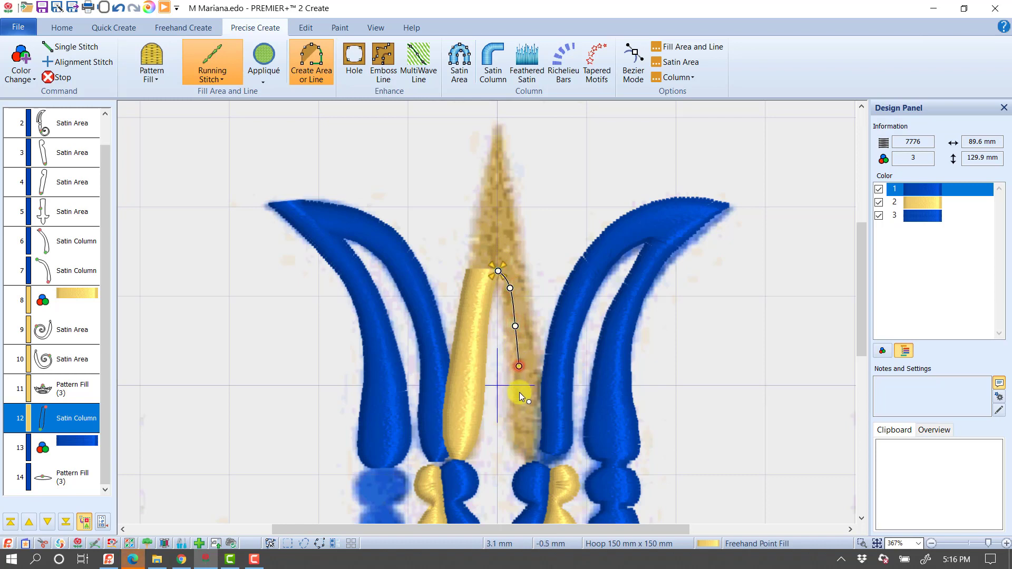
{"action": "left_click", "coordinate": [520, 404]}
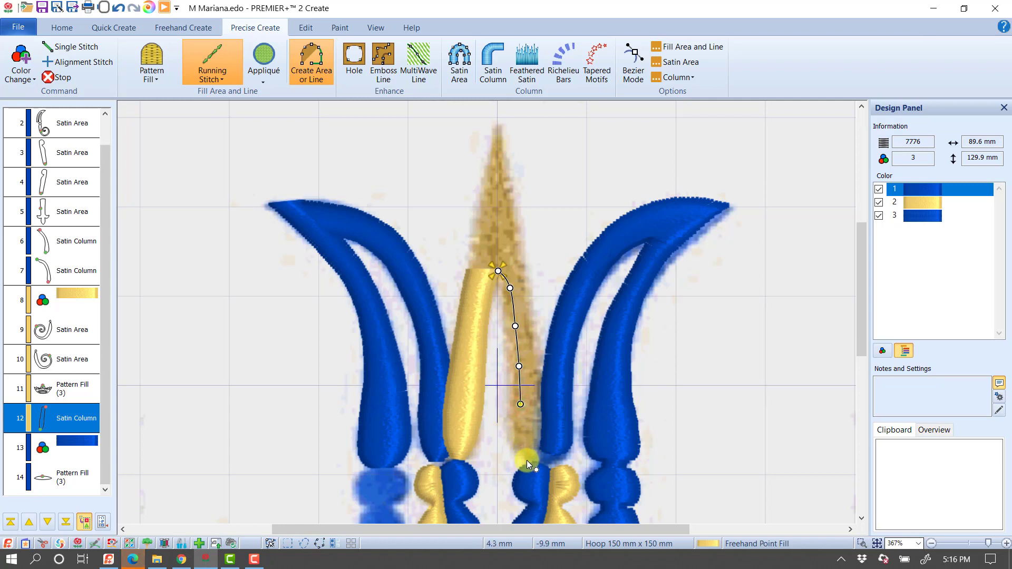
{"action": "left_click", "coordinate": [527, 460]}
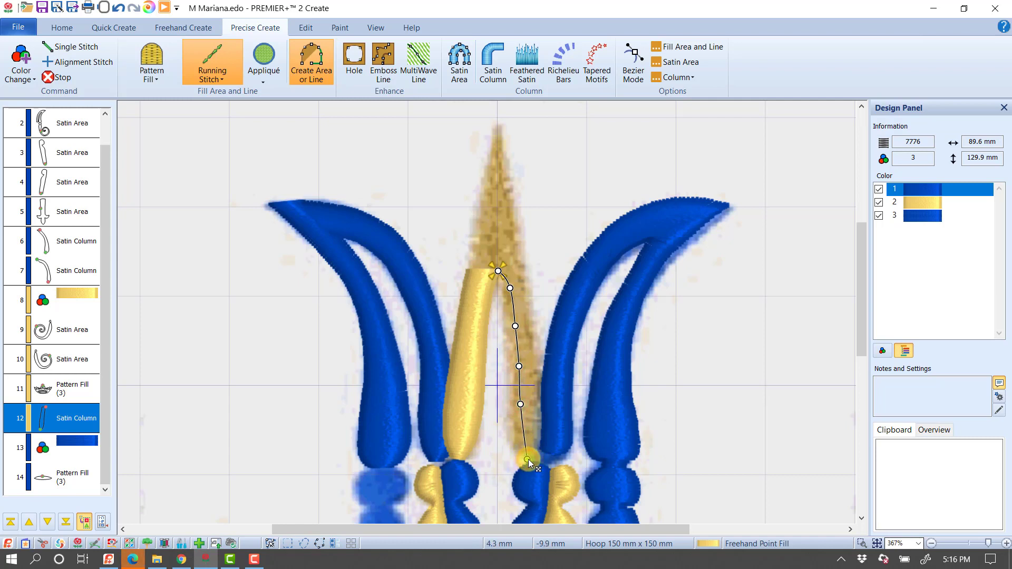
{"action": "key", "text": "Return"}
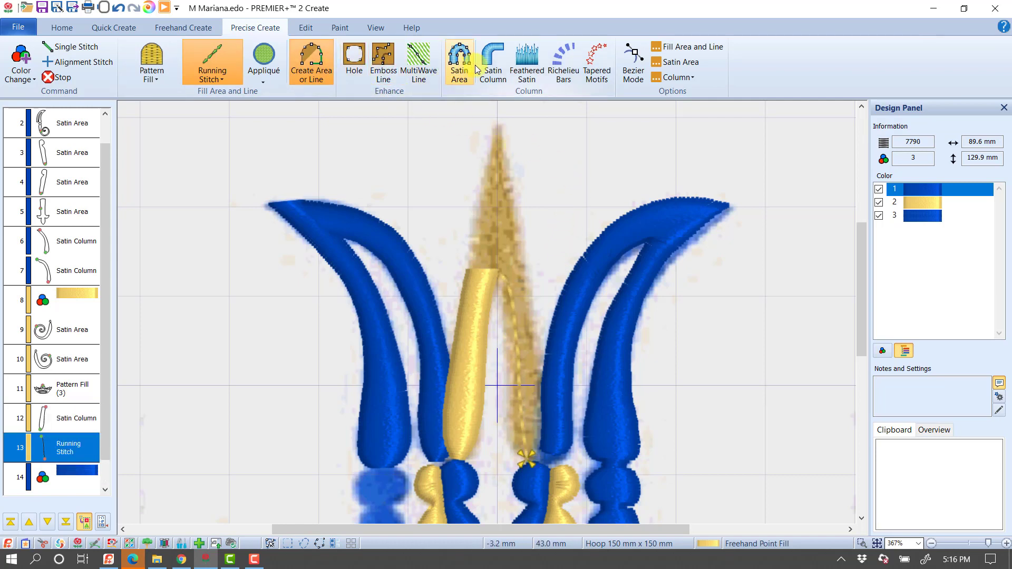
Step: Place four pairs of Satin Column points up the spike's right leg, starting from the running stitch's end at the base
{"action": "left_click", "coordinate": [493, 62]}
{"action": "left_click", "coordinate": [526, 459]}
{"action": "left_click", "coordinate": [542, 457]}
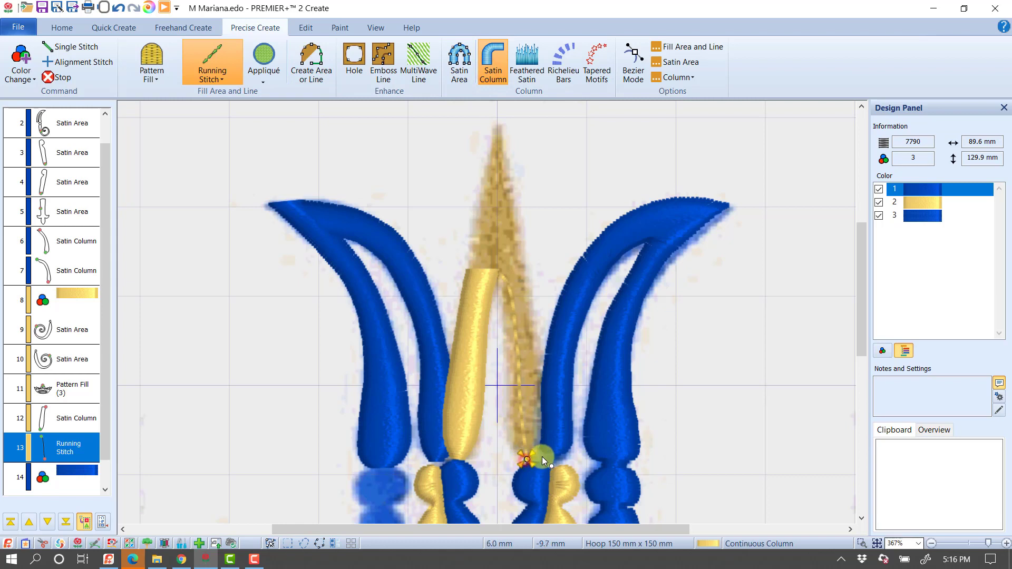
{"action": "left_click", "coordinate": [537, 460]}
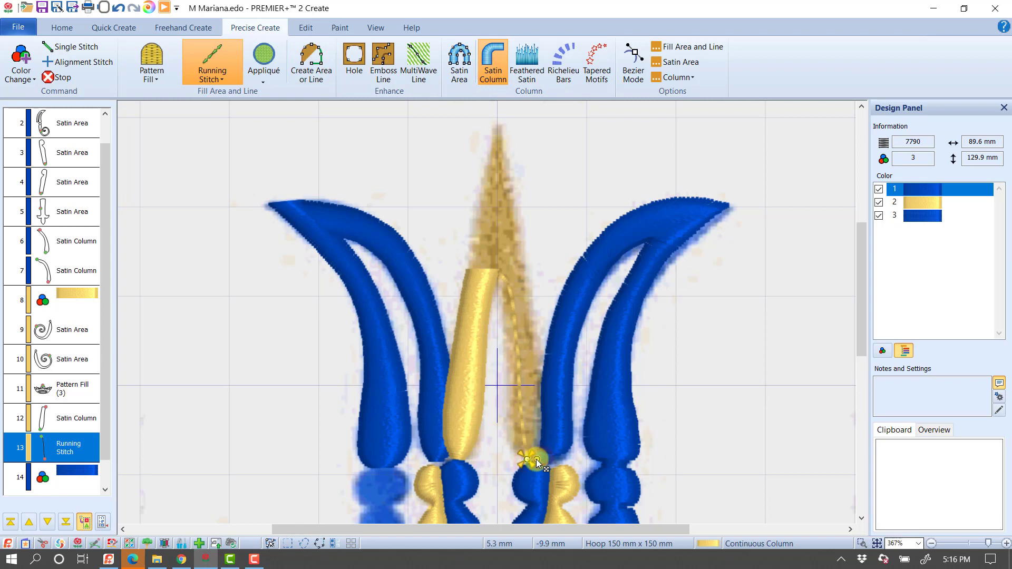
{"action": "left_click", "coordinate": [515, 433]}
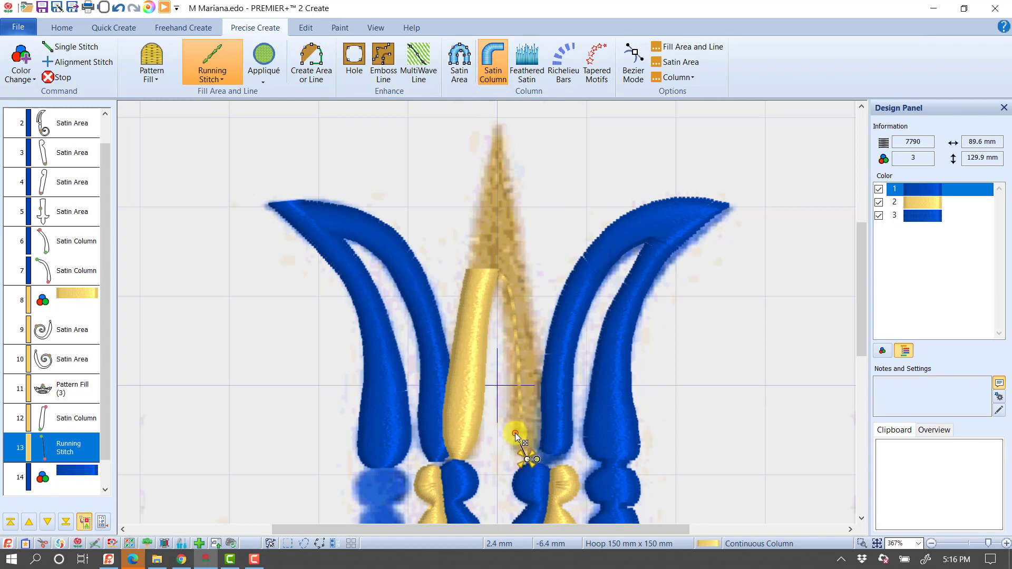
{"action": "left_click", "coordinate": [544, 434]}
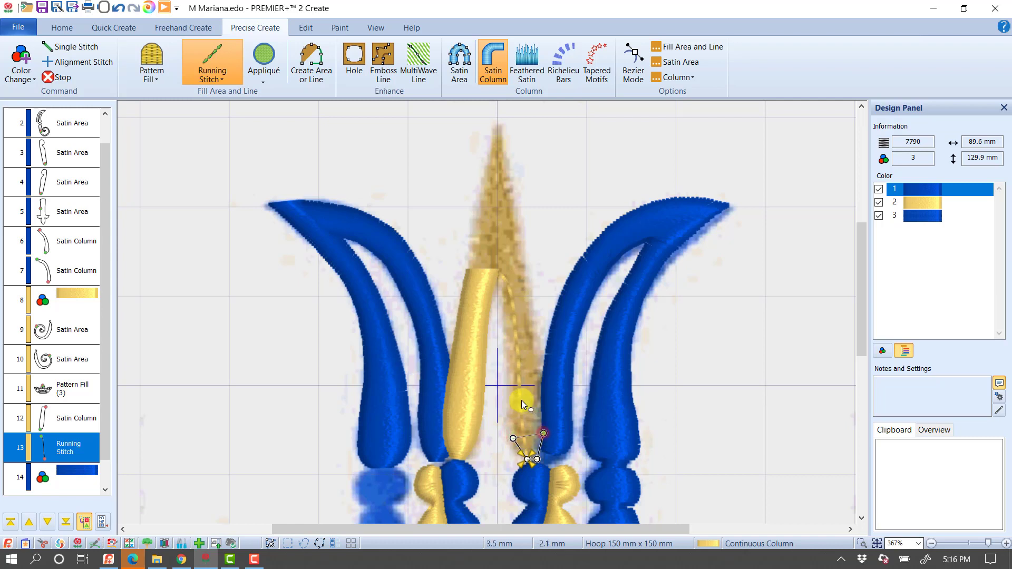
{"action": "left_click", "coordinate": [510, 388]}
{"action": "left_click", "coordinate": [540, 381]}
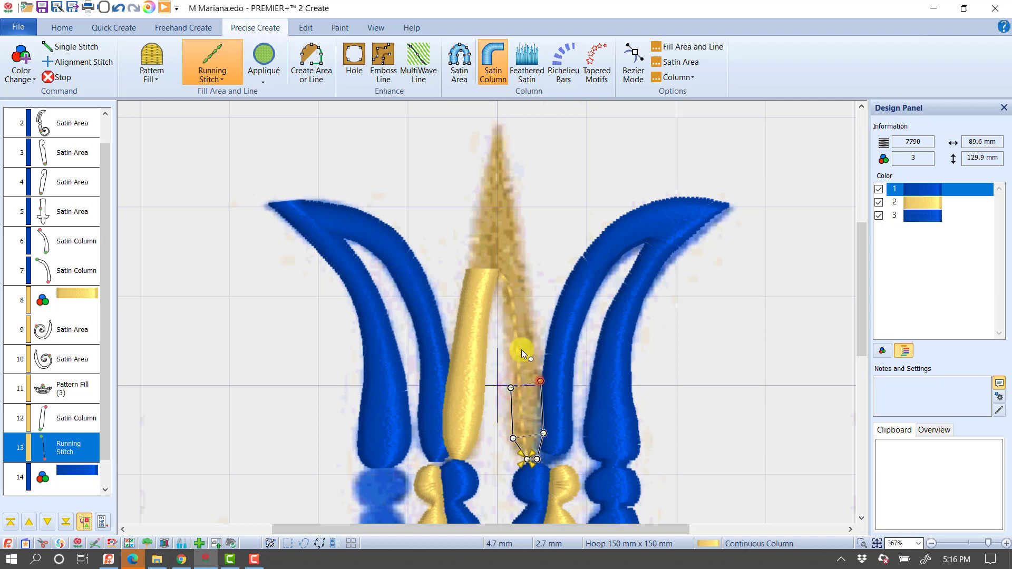
{"action": "left_click", "coordinate": [500, 315]}
{"action": "left_click", "coordinate": [530, 305]}
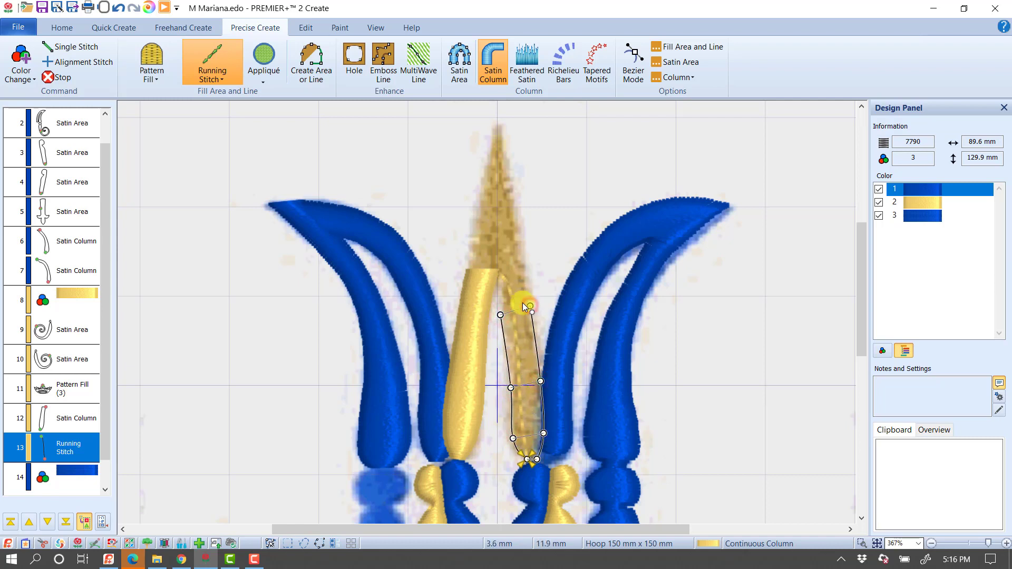
Step: Level the fourth point pair, add a fifth pair at the fork meeting the left leg, and complete the right-leg Satin Column
{"action": "left_click_drag", "start_coordinate": [500, 315], "coordinate": [505, 306]}
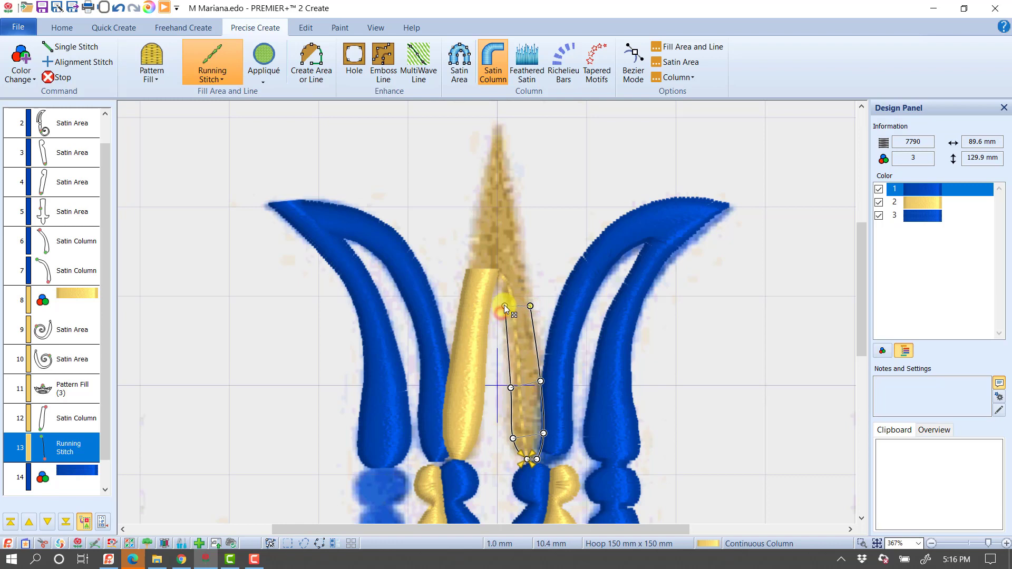
{"action": "left_click", "coordinate": [497, 271]}
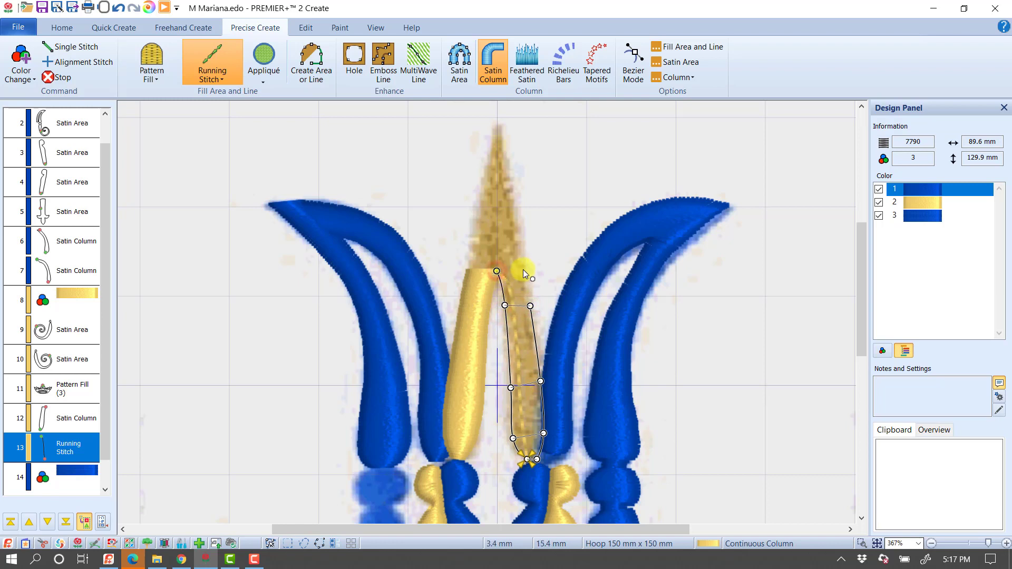
{"action": "left_click", "coordinate": [523, 270]}
{"action": "left_click_drag", "start_coordinate": [504, 305], "coordinate": [493, 271]}
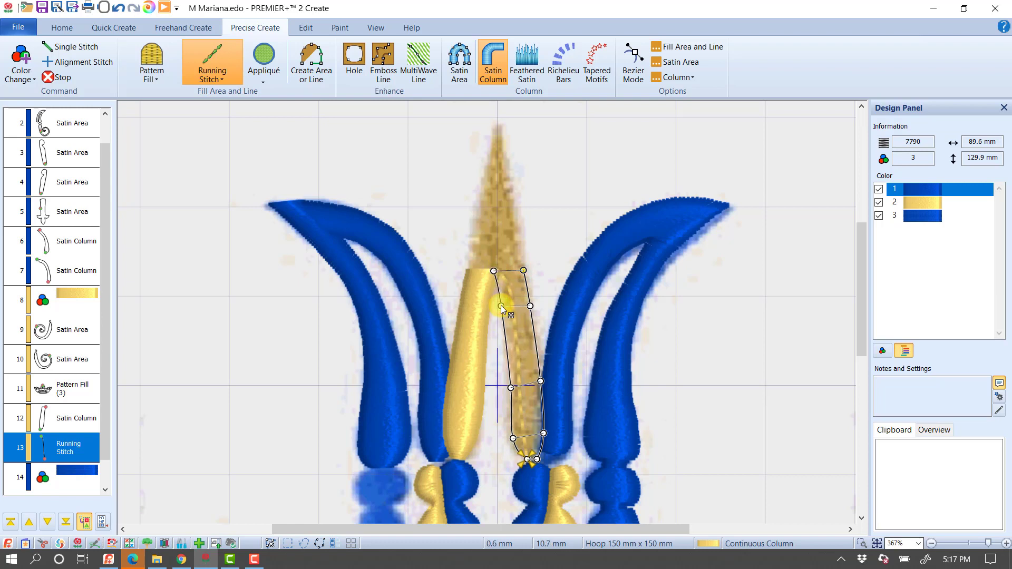
{"action": "key", "text": "Return"}
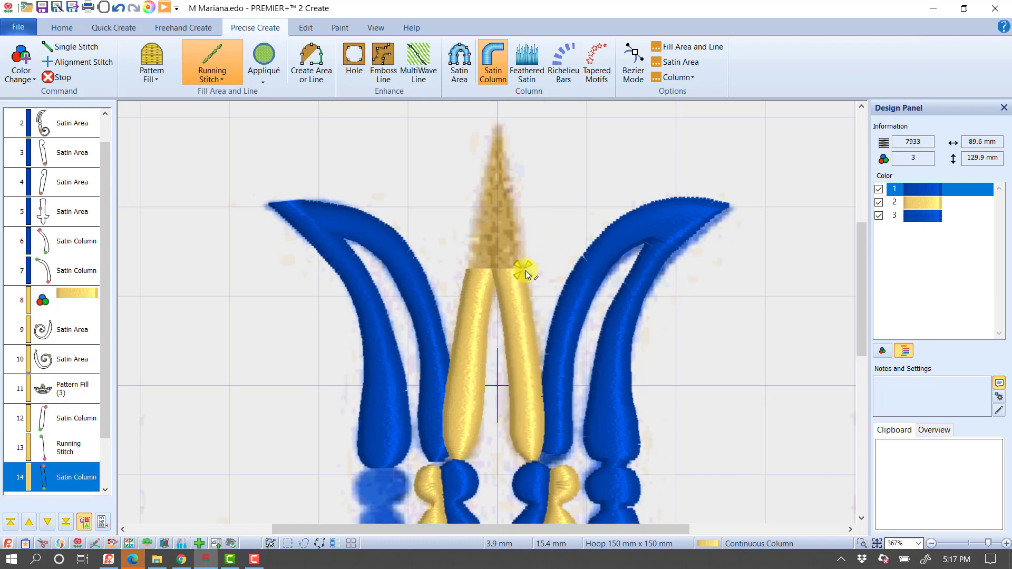
Step: Draw a two-pair Satin Column over the spike's upper part, from the tops of both legs to the tip
{"action": "left_click", "coordinate": [467, 270]}
{"action": "left_click", "coordinate": [501, 129]}
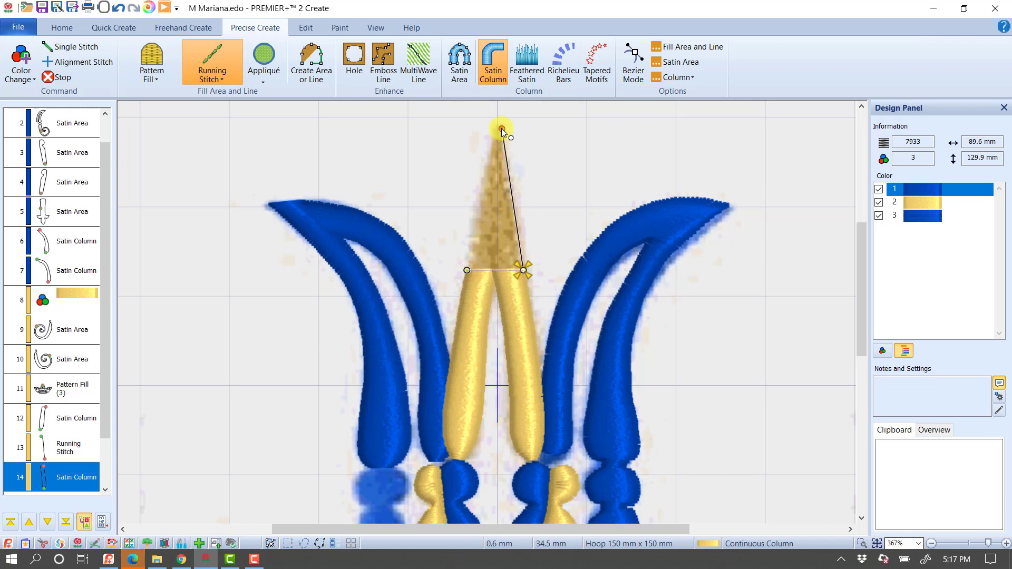
{"action": "left_click", "coordinate": [491, 128]}
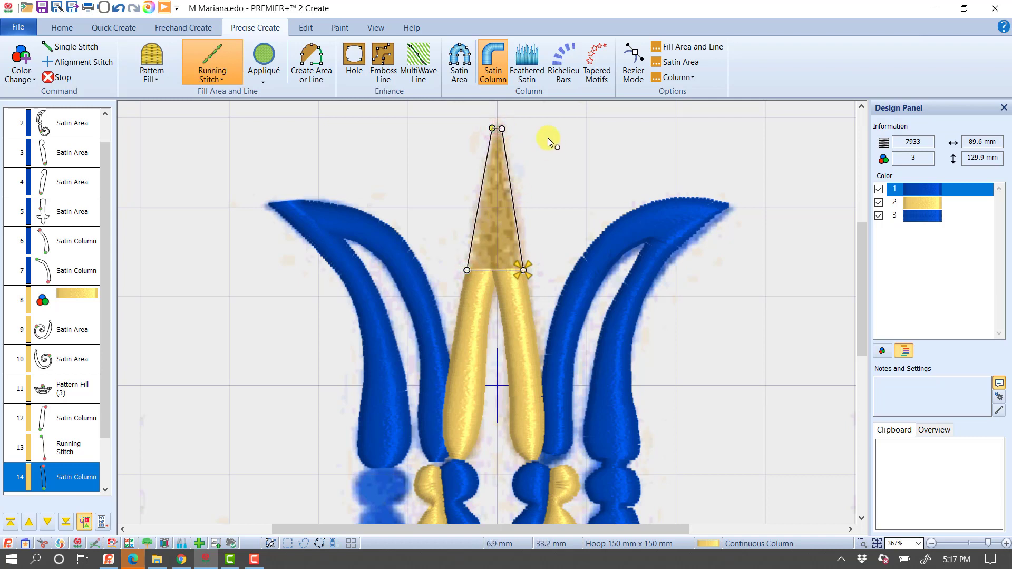
{"action": "key", "text": "Return"}
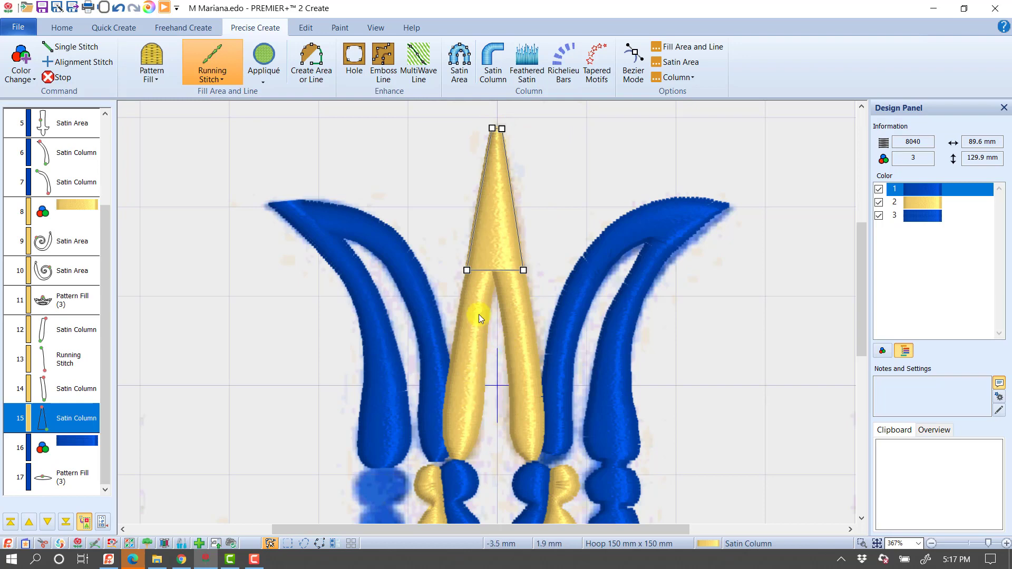
Step: Preview the stitched design in Life View, zoom in on the gold spike and pan to its tip, and close the preview
{"action": "left_click", "coordinate": [149, 7]}
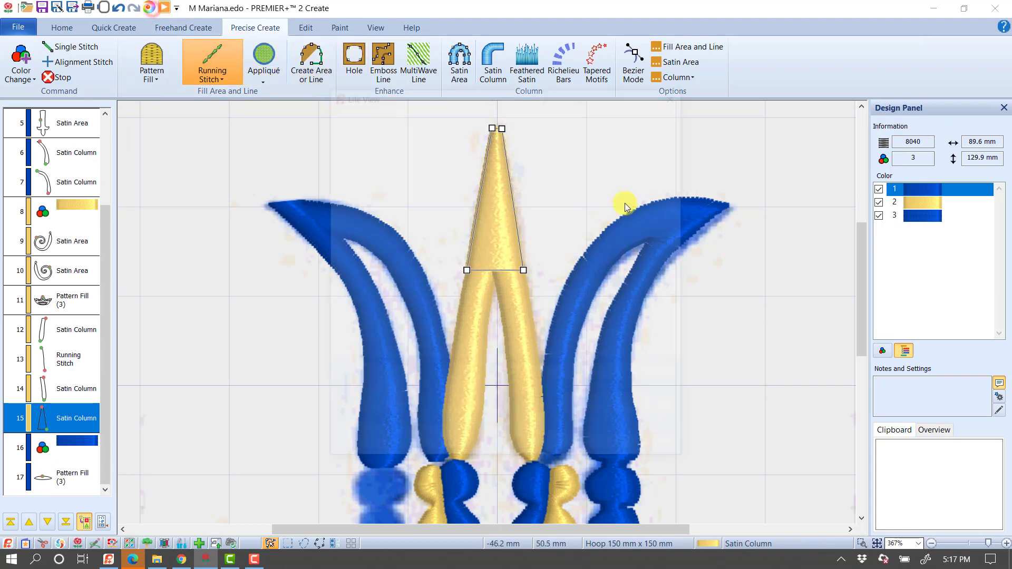
{"action": "scroll", "coordinate": [518, 199], "scroll_direction": "up", "scroll_amount": 5}
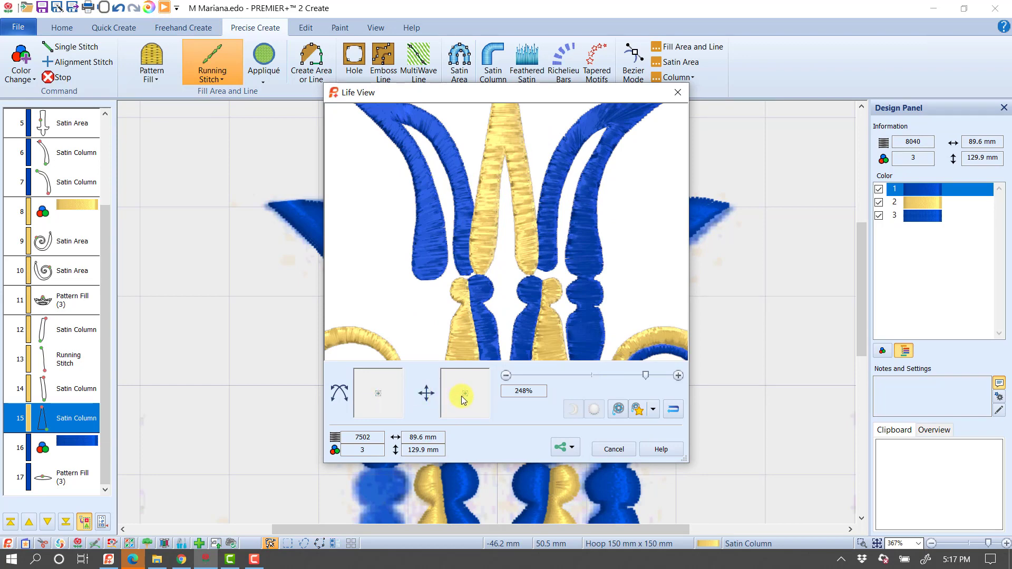
{"action": "left_click_drag", "start_coordinate": [462, 400], "coordinate": [465, 391]}
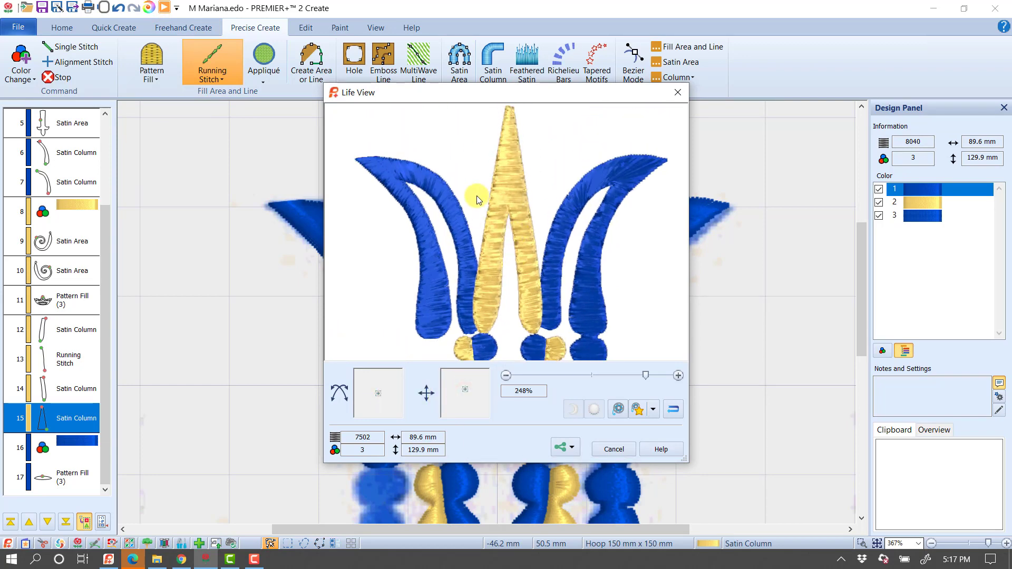
{"action": "left_click", "coordinate": [614, 450]}
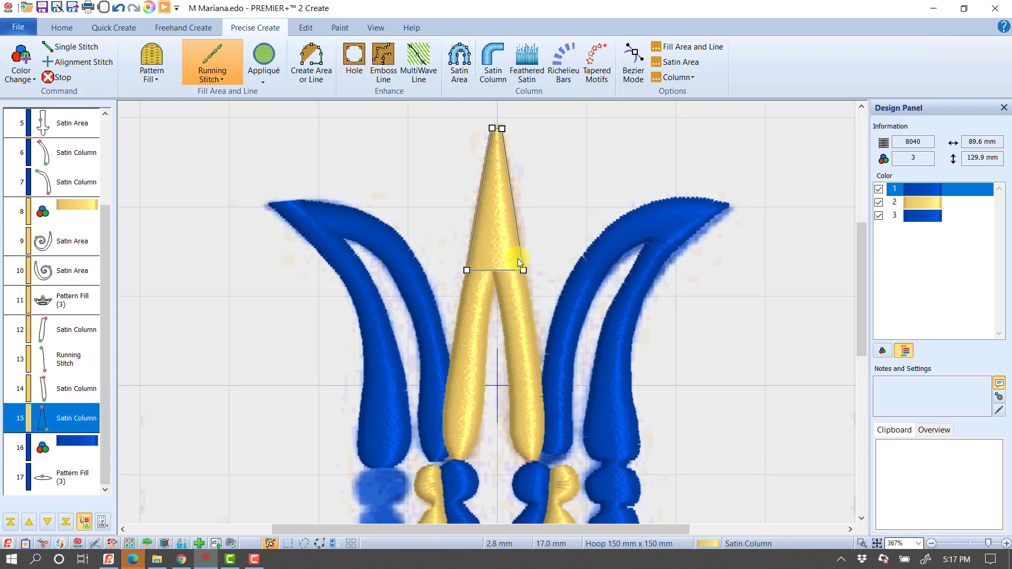
Step: Measure the width of the upper spike's Satin Column across its base, where the two legs meet
{"action": "left_click", "coordinate": [376, 29]}
{"action": "left_click", "coordinate": [102, 62]}
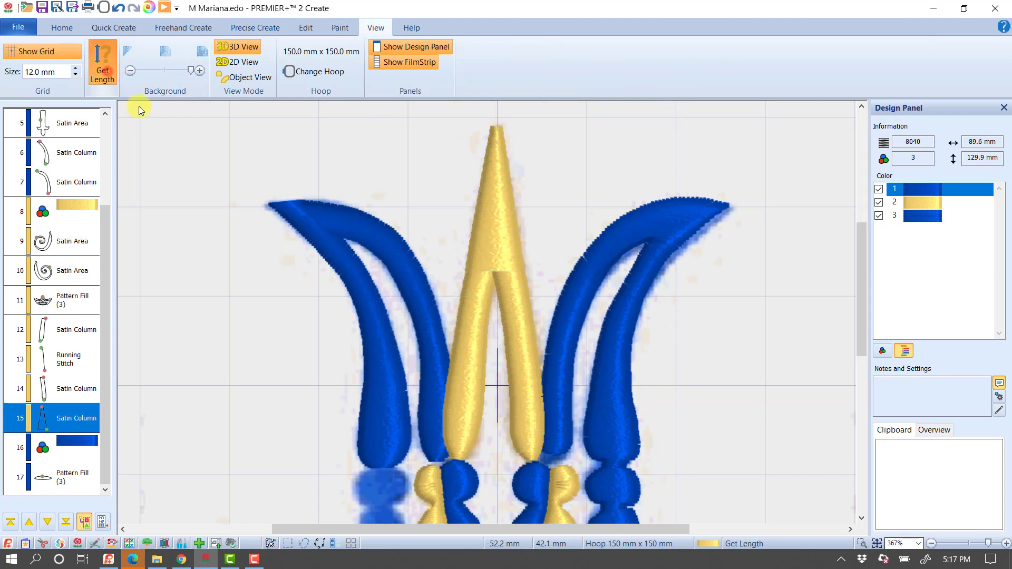
{"action": "left_click_drag", "start_coordinate": [467, 270], "coordinate": [523, 271]}
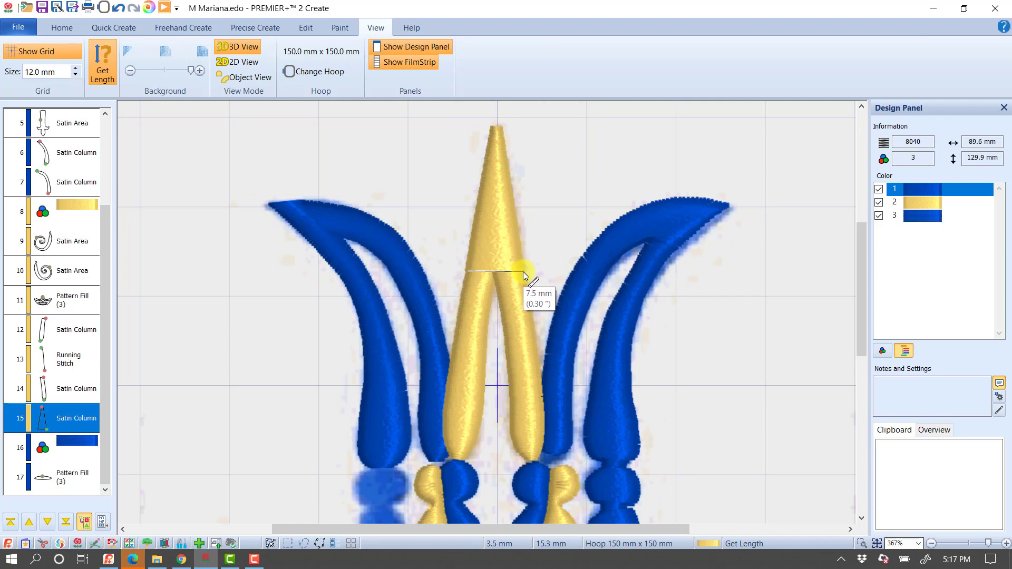
{"action": "left_click_drag", "start_coordinate": [523, 271], "coordinate": [523, 270]}
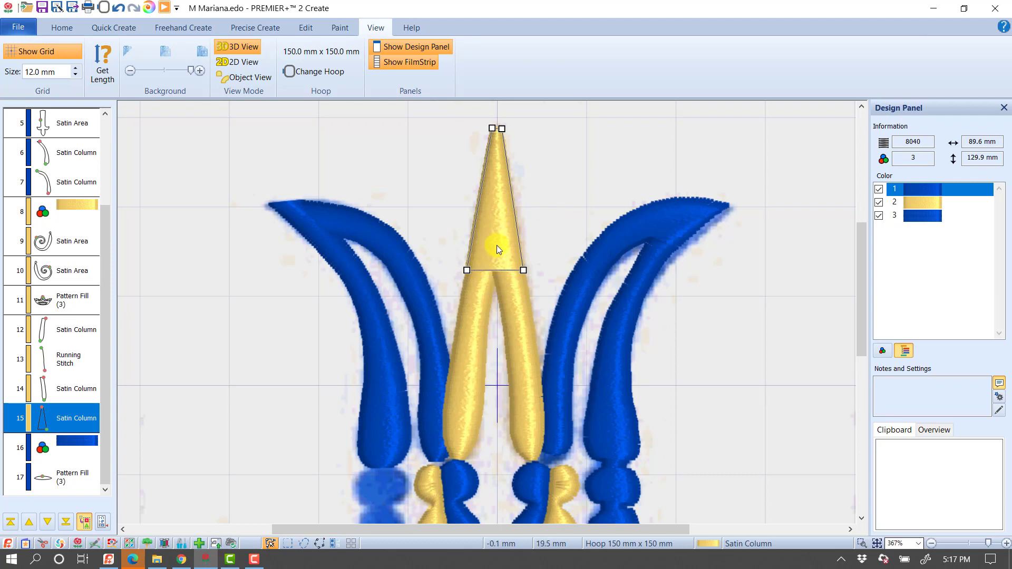
Step: Add a vertical two-point Emboss Line along the centre of the upper spike column down to the fork, and move its upper point slightly higher
{"action": "left_click", "coordinate": [242, 26]}
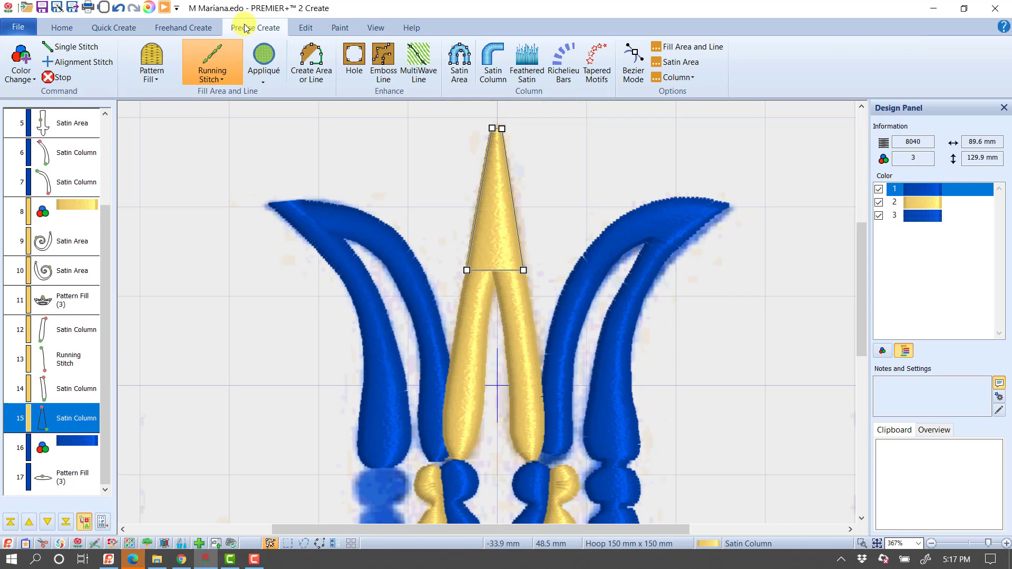
{"action": "left_click", "coordinate": [383, 74]}
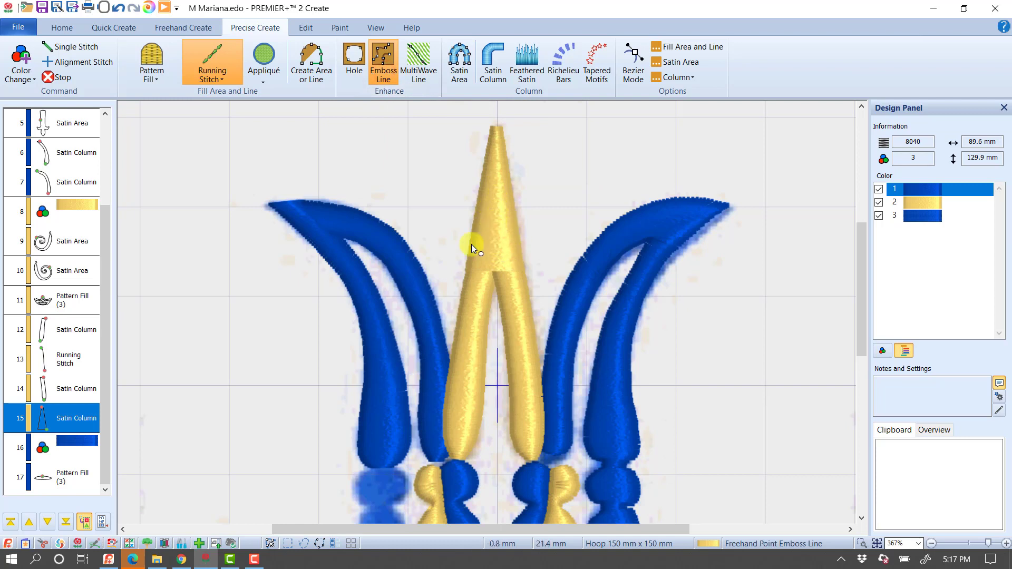
{"action": "left_click", "coordinate": [59, 414]}
{"action": "left_click", "coordinate": [475, 226]}
{"action": "left_click", "coordinate": [495, 211]}
{"action": "left_click", "coordinate": [496, 278]}
{"action": "right_click", "coordinate": [562, 182]}
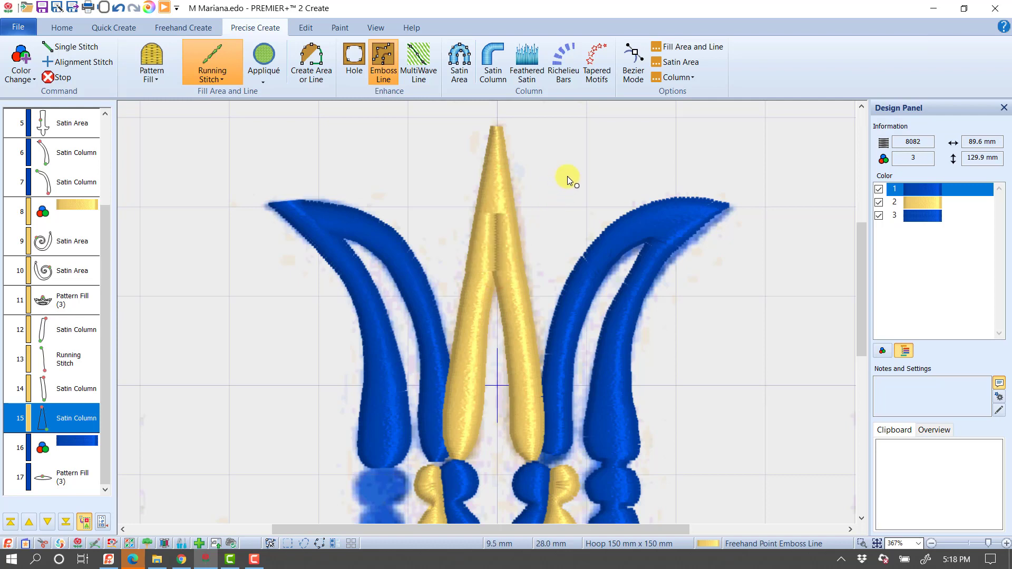
{"action": "right_click", "coordinate": [567, 176]}
{"action": "left_click_drag", "start_coordinate": [497, 213], "coordinate": [495, 199]}
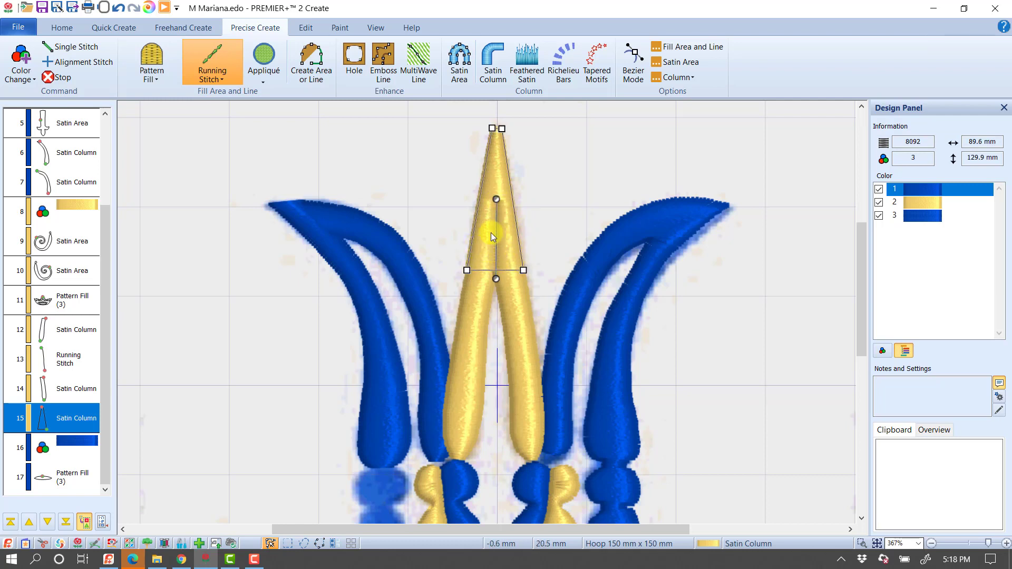
Step: Inspect the embossed spike close up in the Design Player and close the player
{"action": "left_click", "coordinate": [163, 8]}
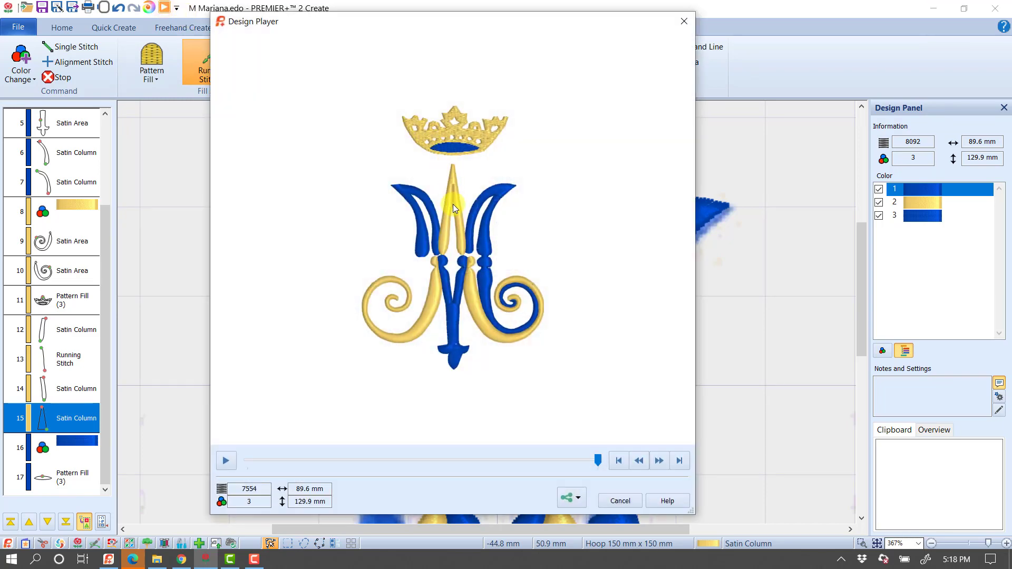
{"action": "scroll", "coordinate": [454, 204], "scroll_direction": "up", "scroll_amount": 3}
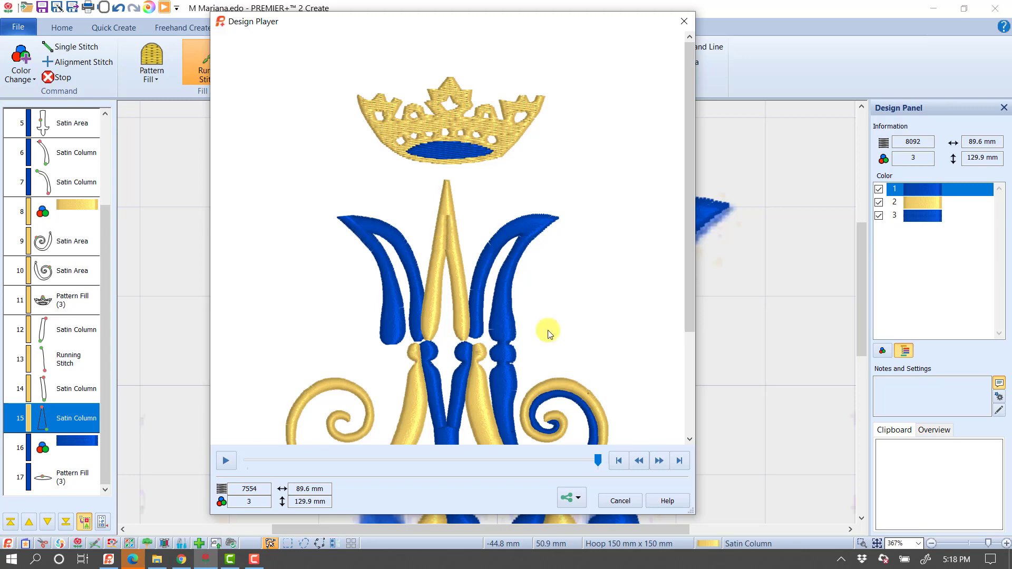
{"action": "left_click", "coordinate": [611, 498]}
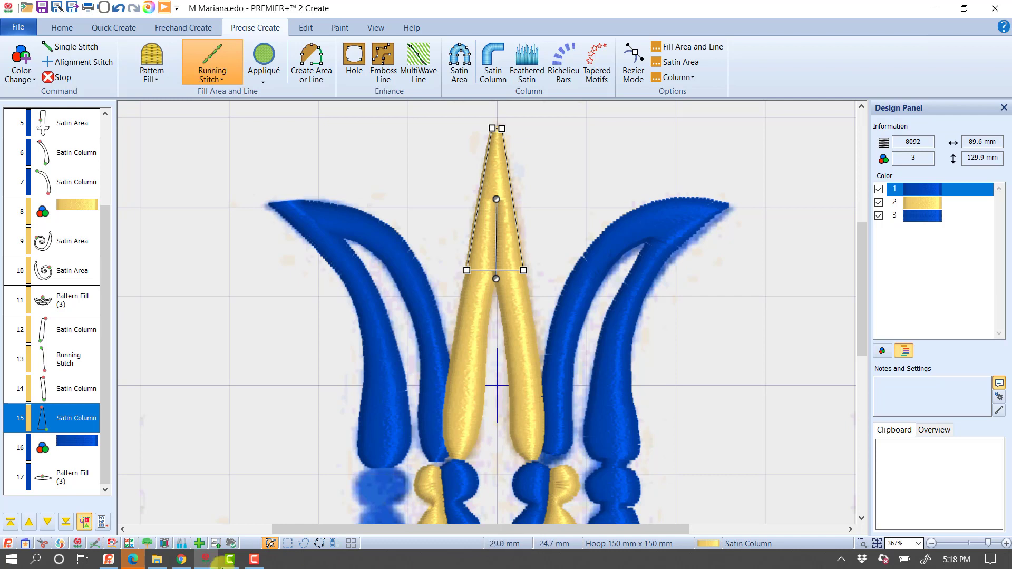
{"action": "left_click", "coordinate": [239, 562]}
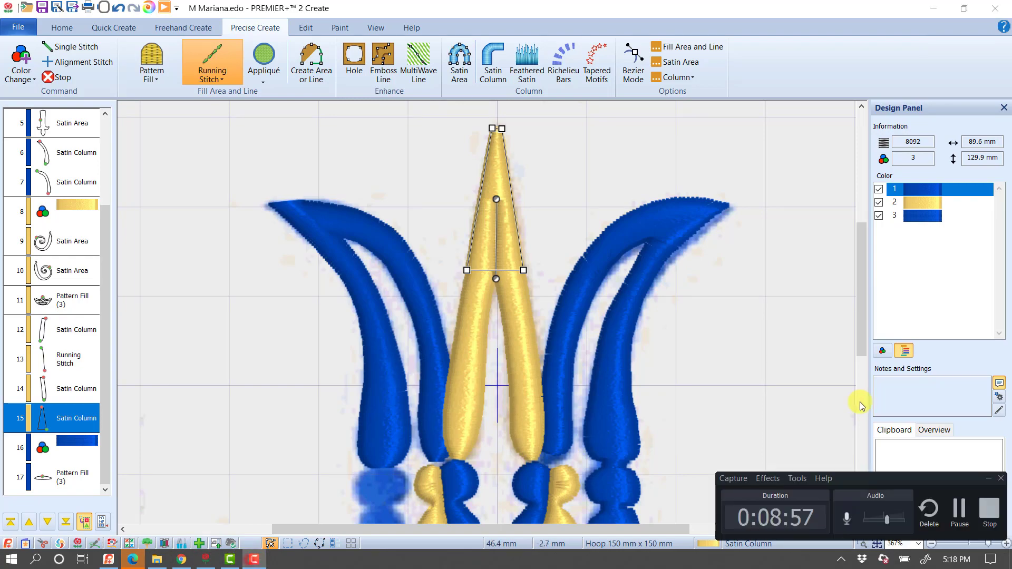